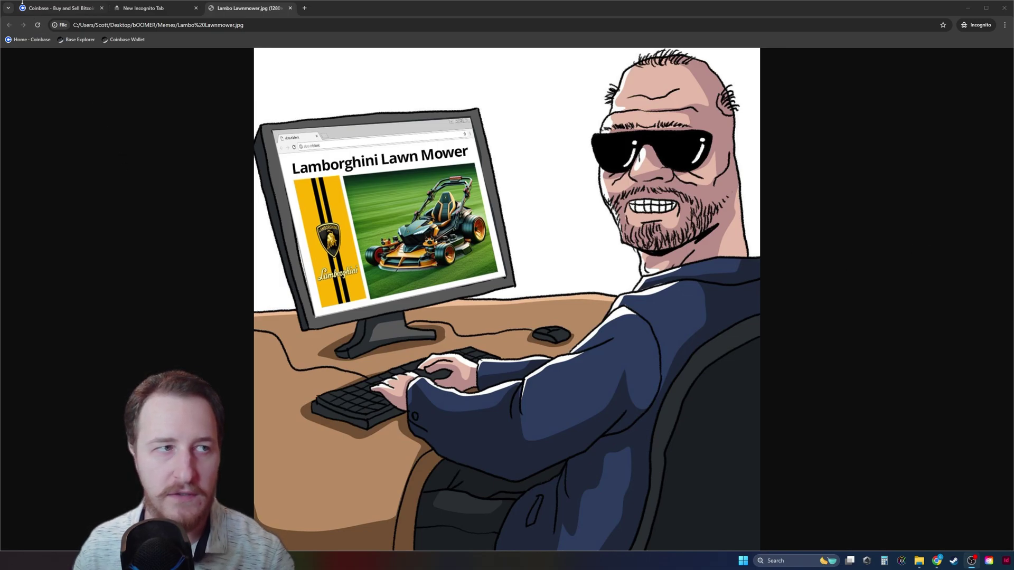
# Step: Close the incognito window and buy $100 of Ethereum on Coinbase as a one-time order paid from the Wells Fargo account
pyautogui.click(56, 9)
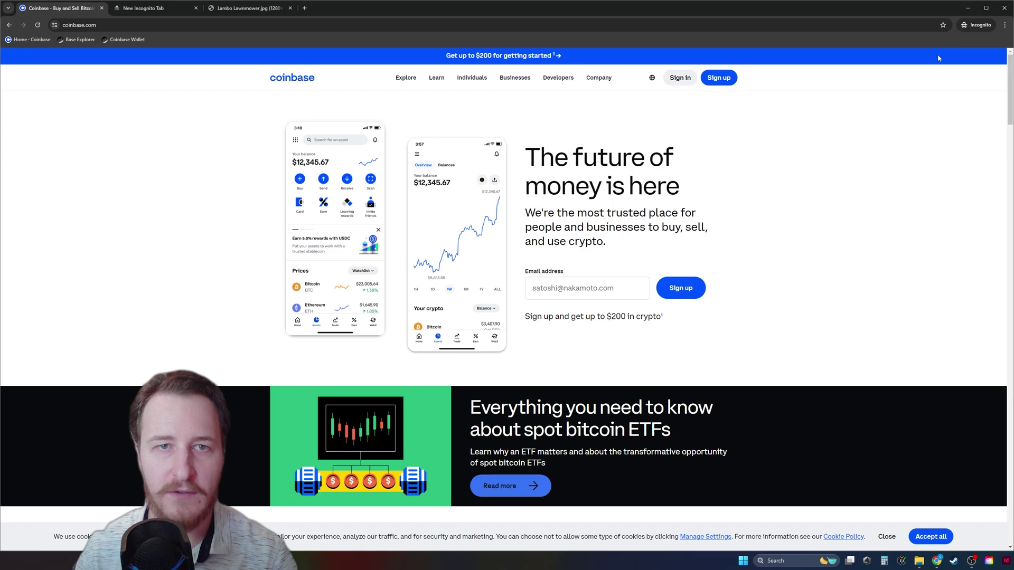
pyautogui.click(1004, 8)
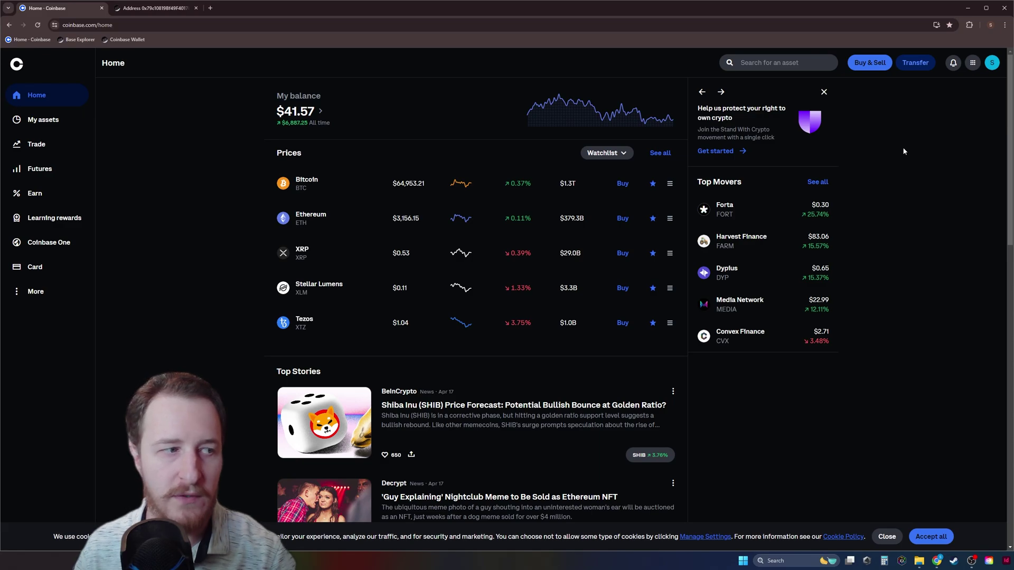
pyautogui.click(871, 65)
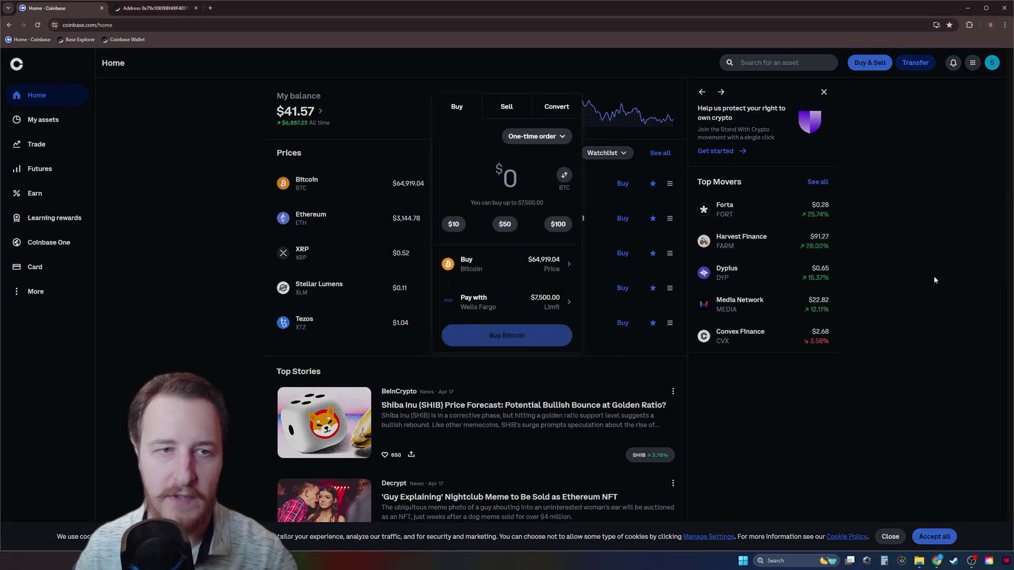
pyautogui.click(558, 267)
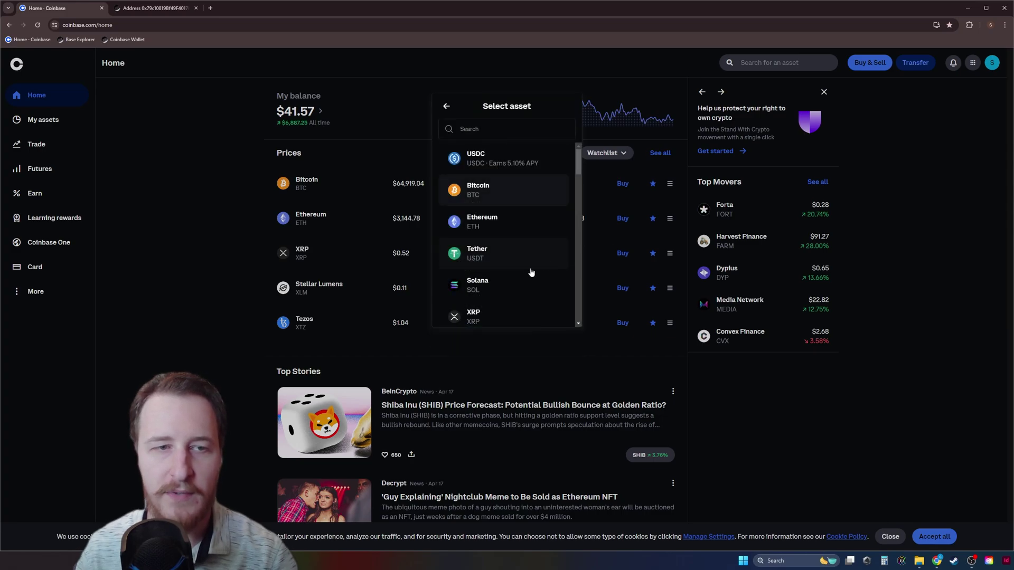
pyautogui.click(489, 225)
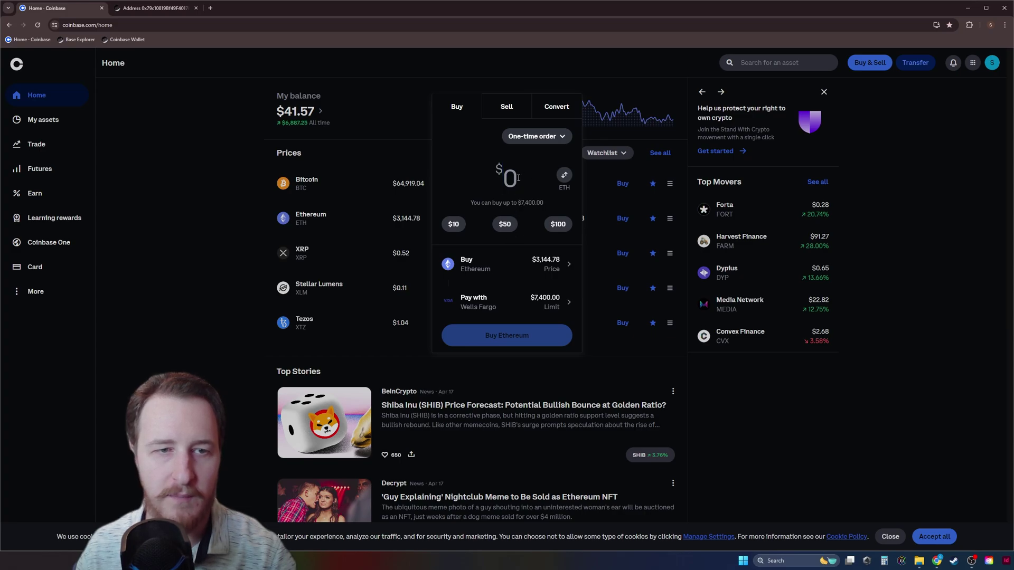
pyautogui.write('100')
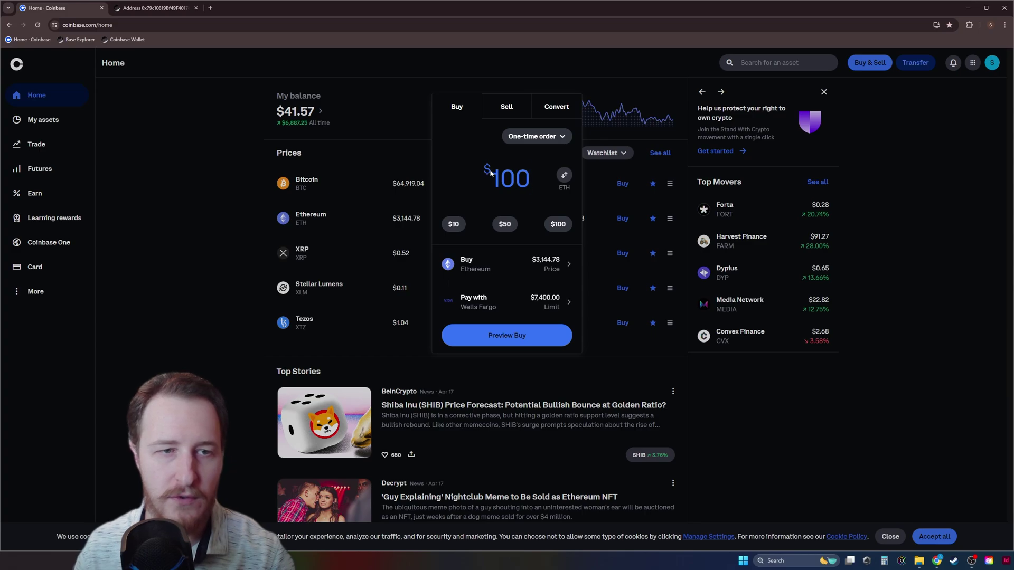
pyautogui.click(494, 334)
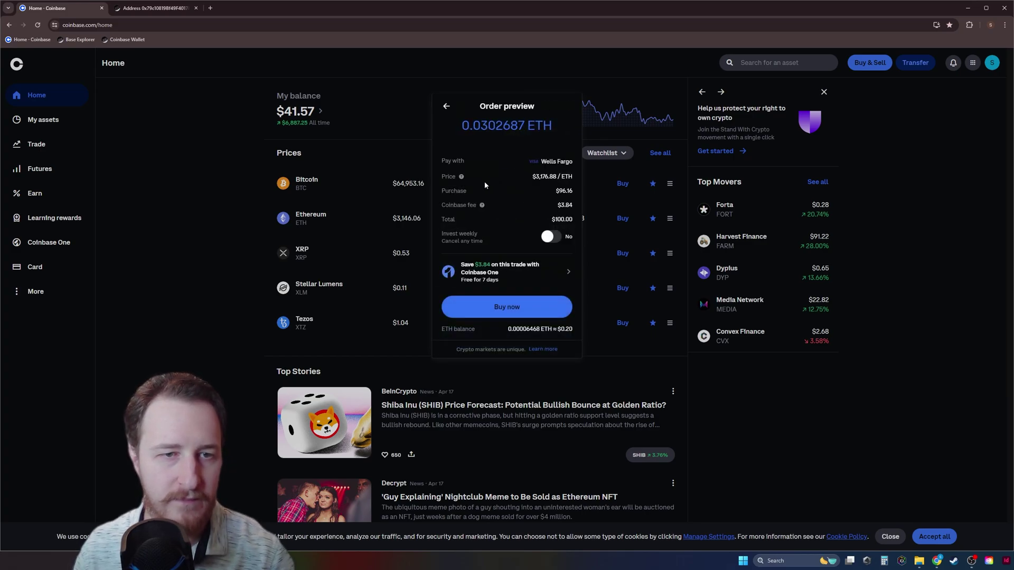
pyautogui.click(514, 307)
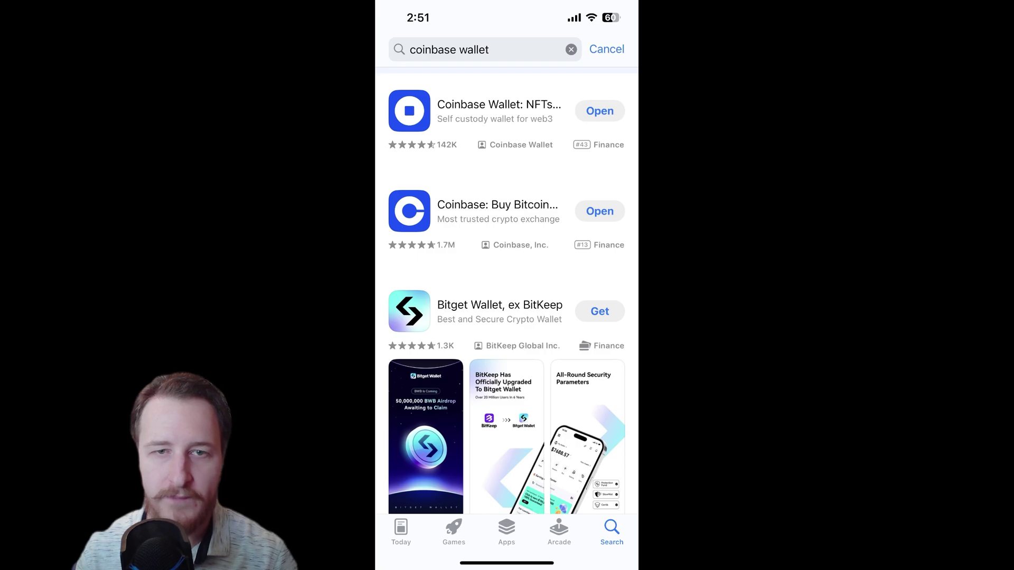
# Step: Open the installed Coinbase Wallet app from the App Store search results
pyautogui.click(599, 110)
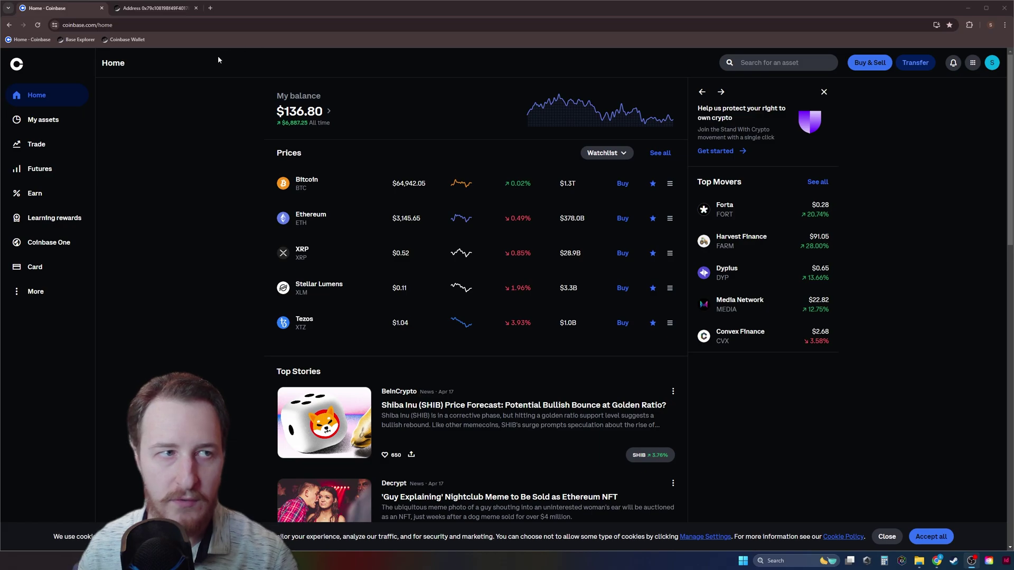
# Step: Copy the wallet address from its BaseScan page and return to the Coinbase home page
pyautogui.click(152, 9)
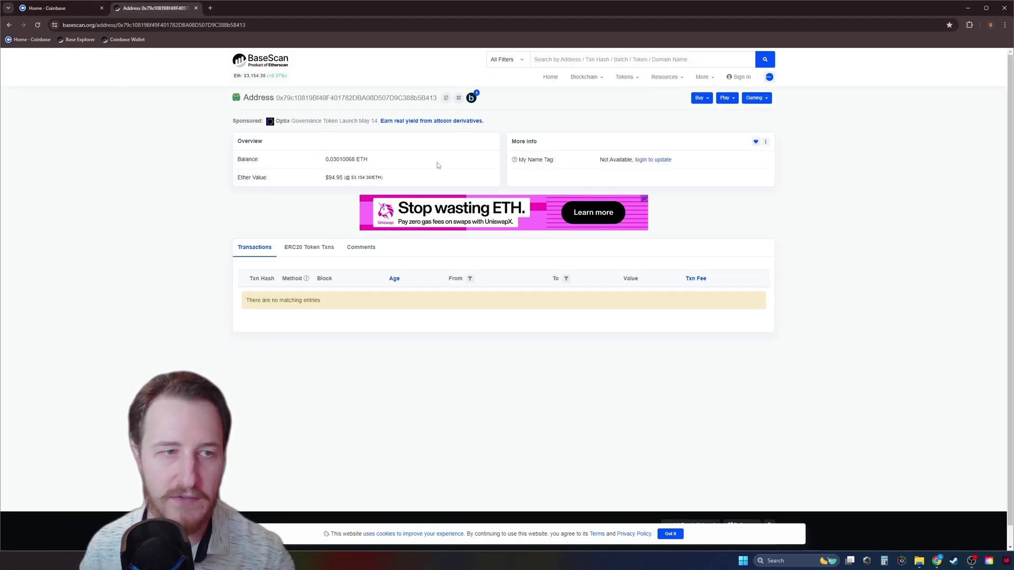
pyautogui.click(446, 99)
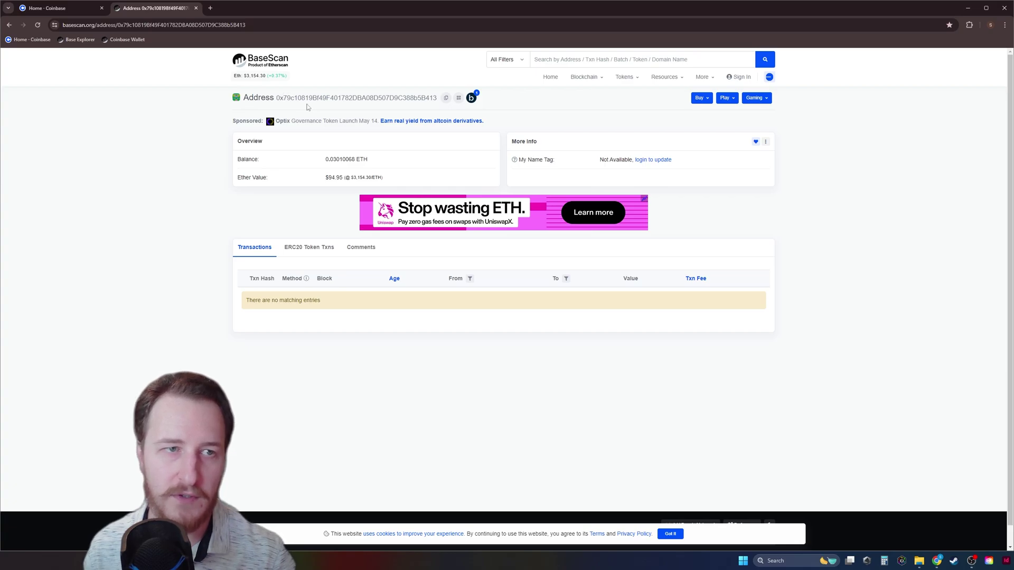
pyautogui.click(47, 7)
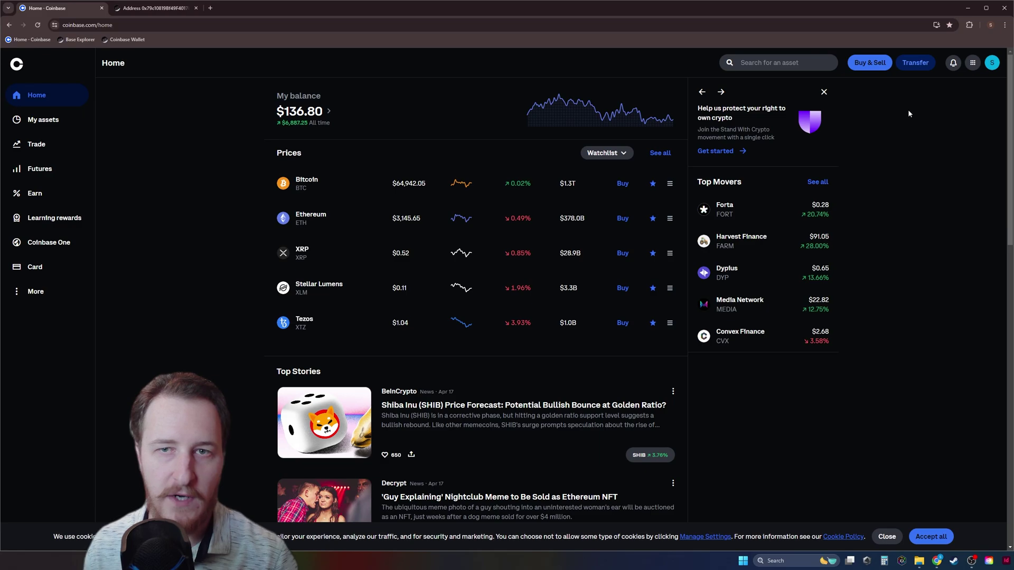
# Step: Send 95 USD of Ethereum over the Base network to the copied wallet address, confirming that the recipient supports it
pyautogui.click(910, 66)
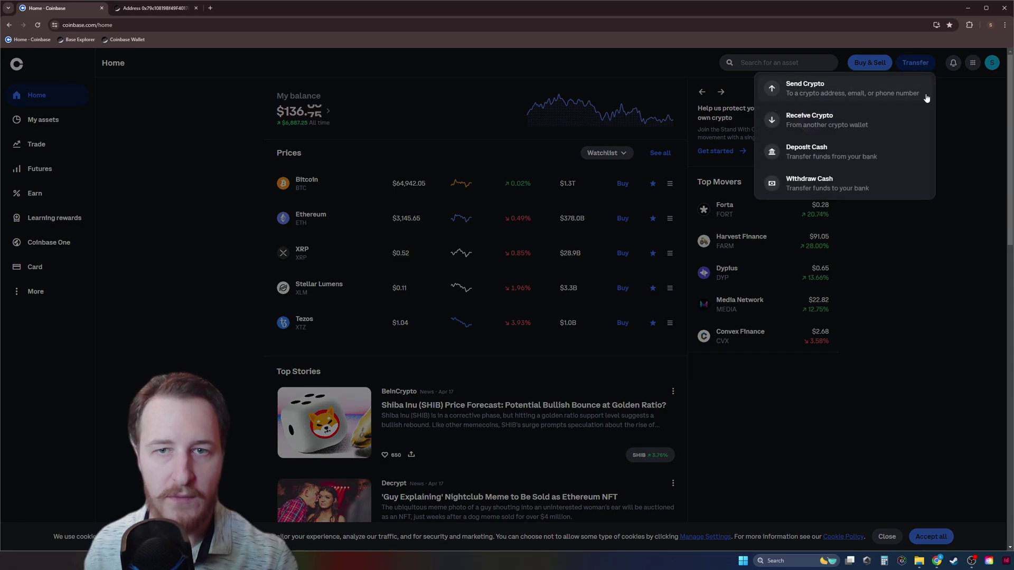
pyautogui.click(814, 89)
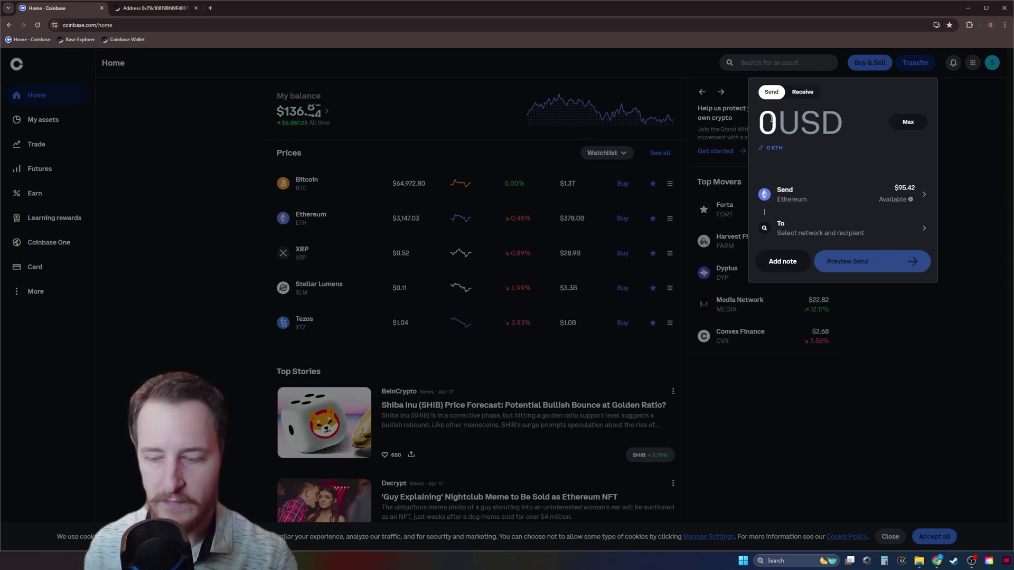
pyautogui.write('95')
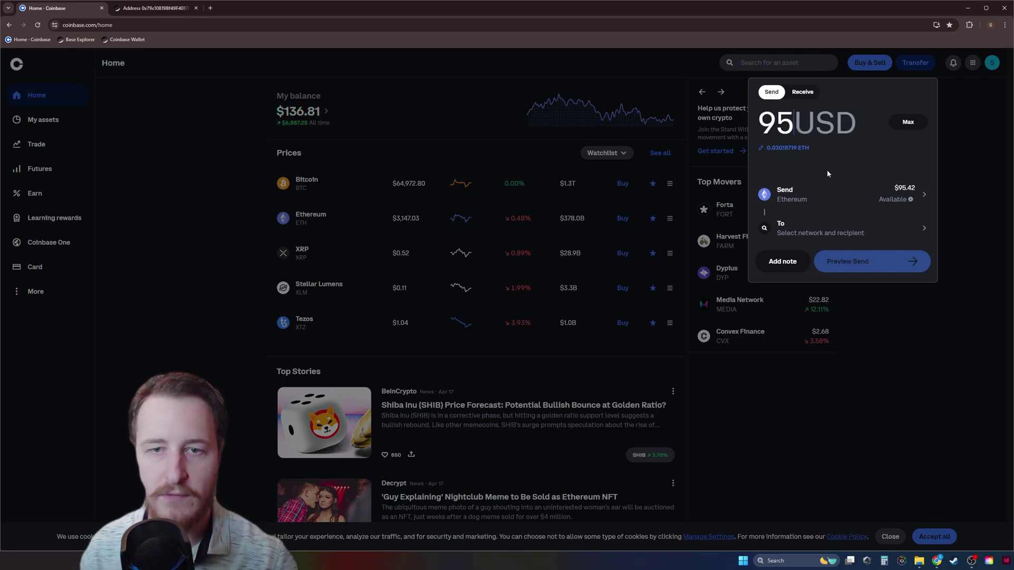
pyautogui.click(845, 234)
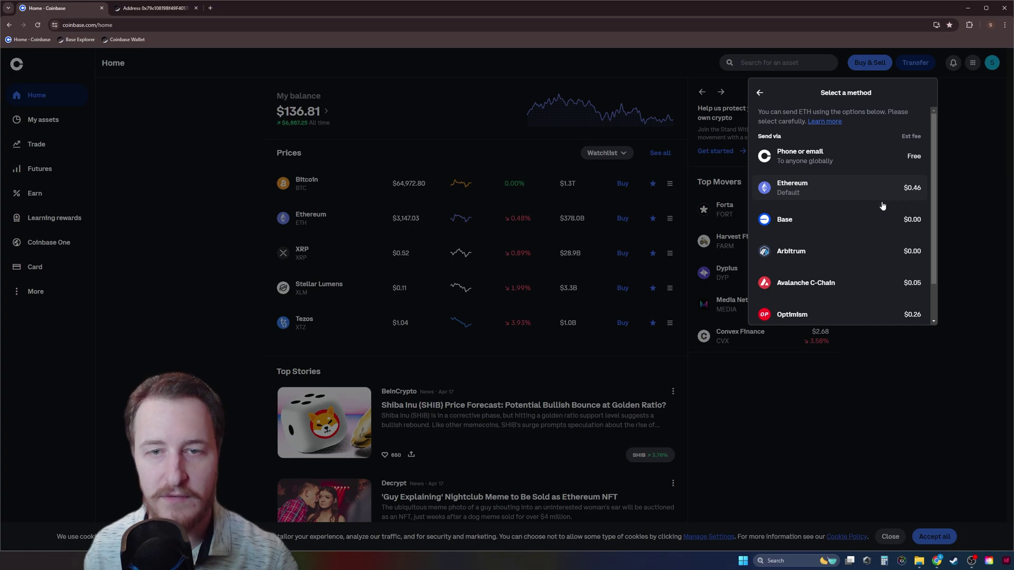
pyautogui.click(839, 225)
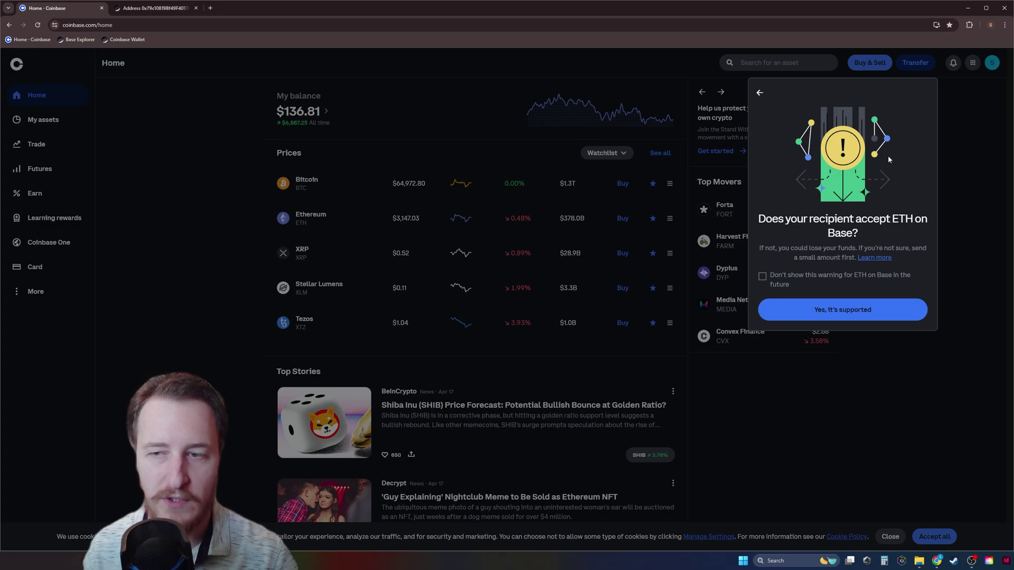
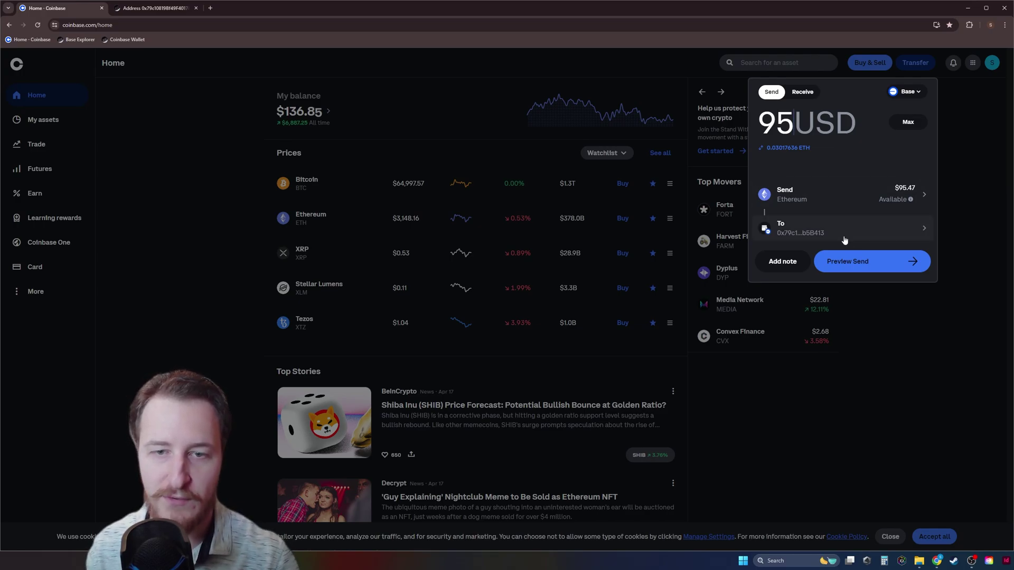
pyautogui.click(869, 262)
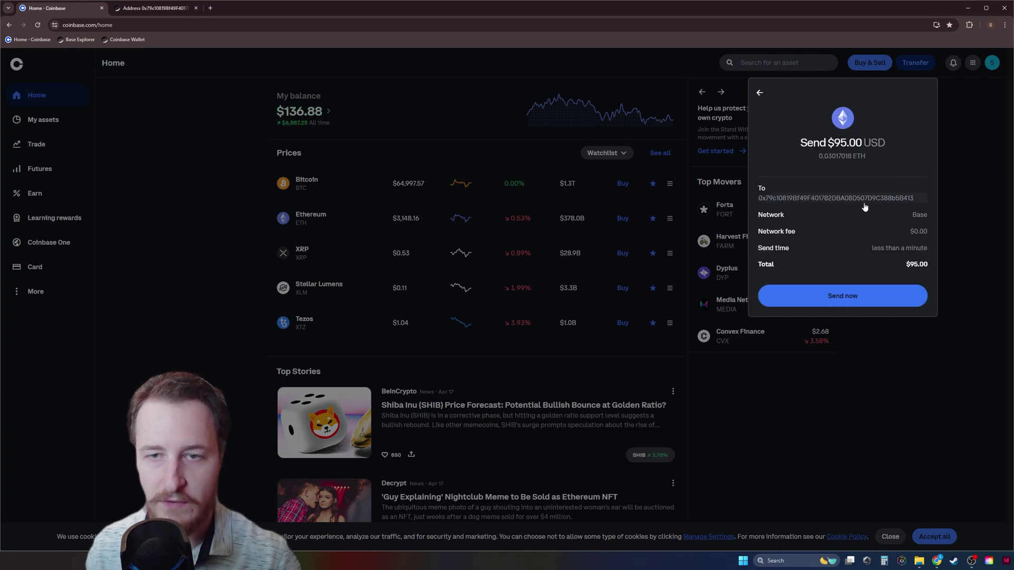
pyautogui.click(845, 296)
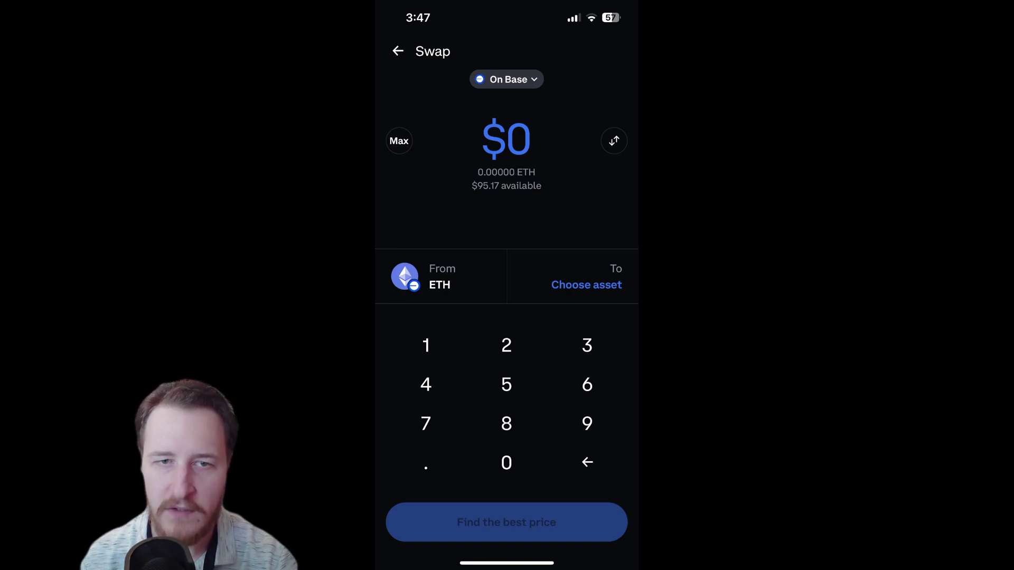
# Step: In Coinbase Wallet, set up a Base swap of the maximum ETH to Boomer, found by its contract address, and request the best price
pyautogui.click(399, 140)
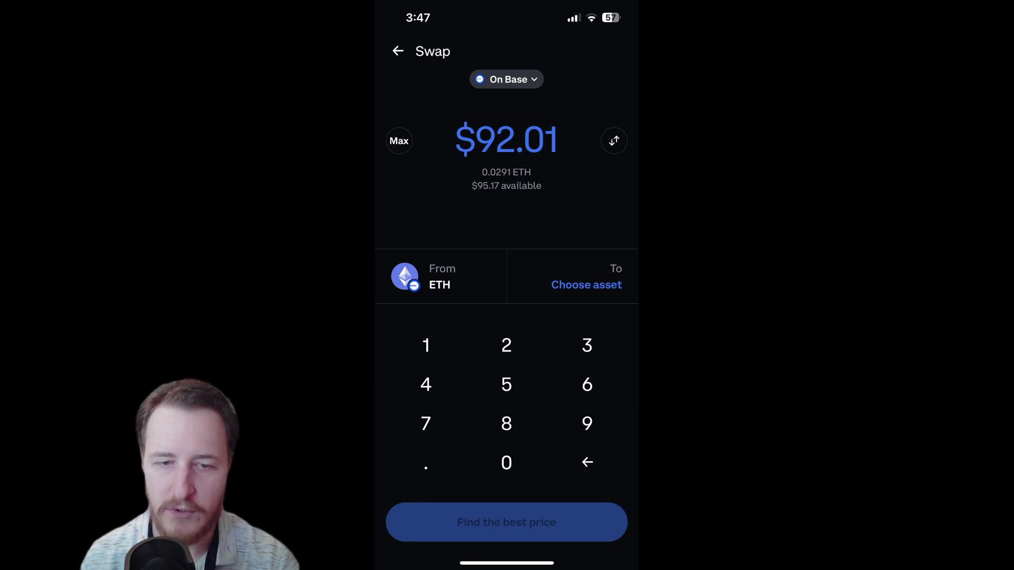
pyautogui.click(586, 285)
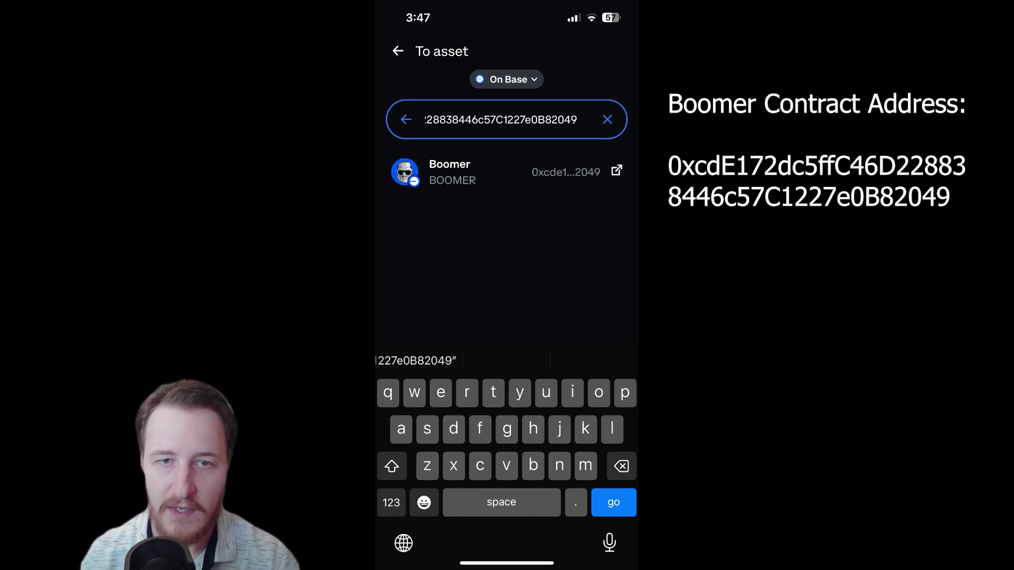
pyautogui.click(449, 172)
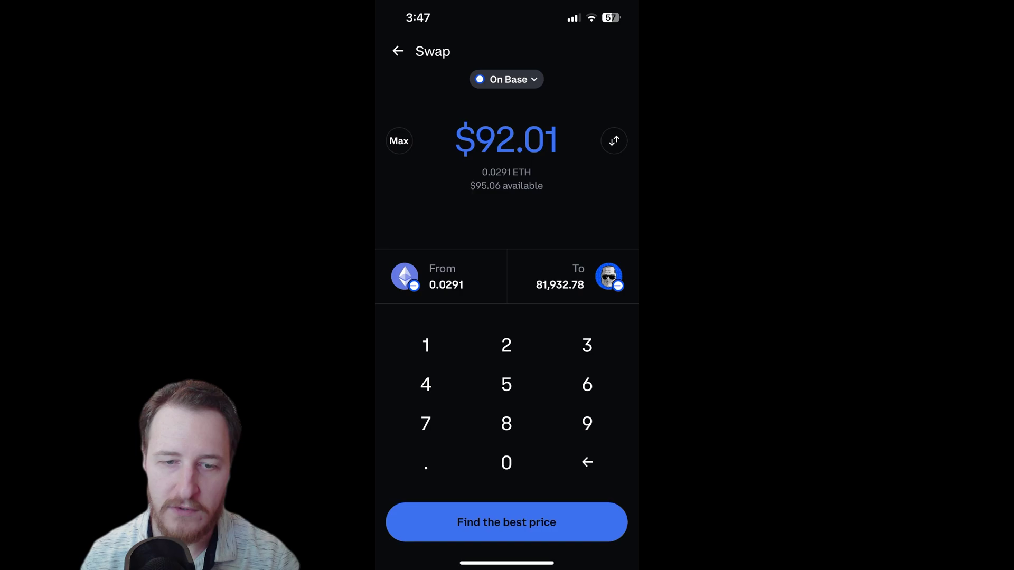
pyautogui.click(506, 522)
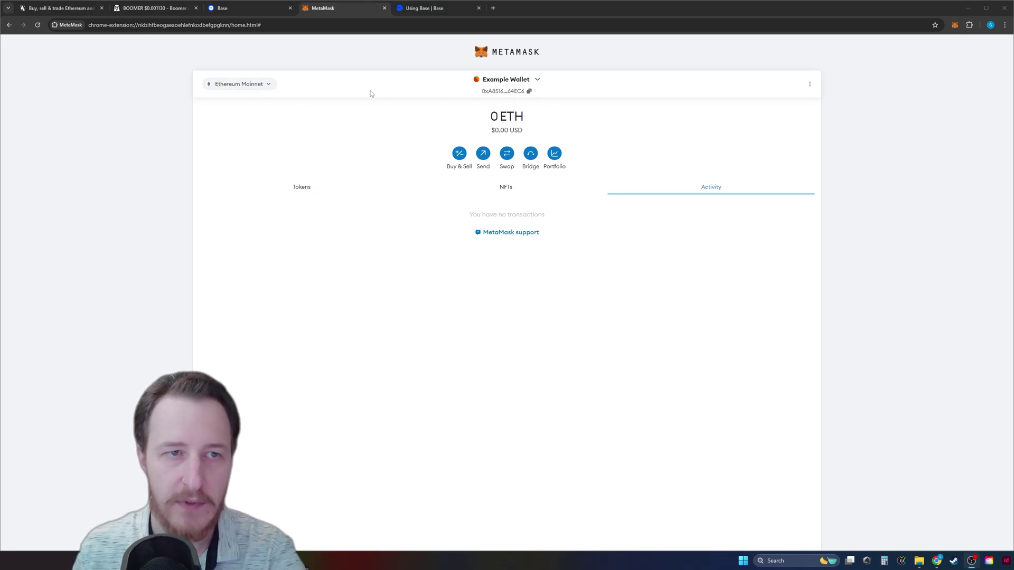
# Step: In MetaMask, open the form for adding a network manually
pyautogui.click(250, 86)
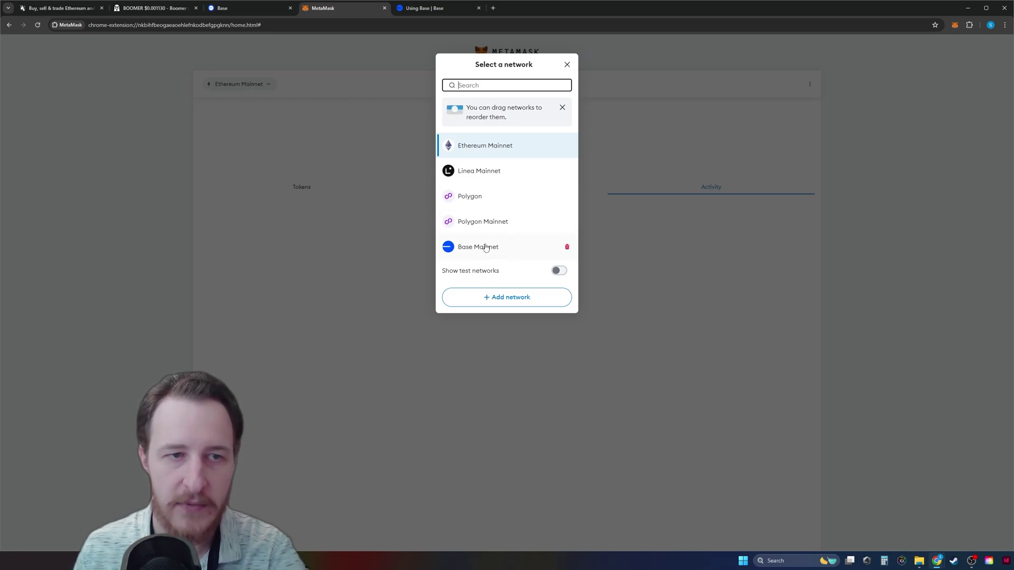
pyautogui.click(498, 301)
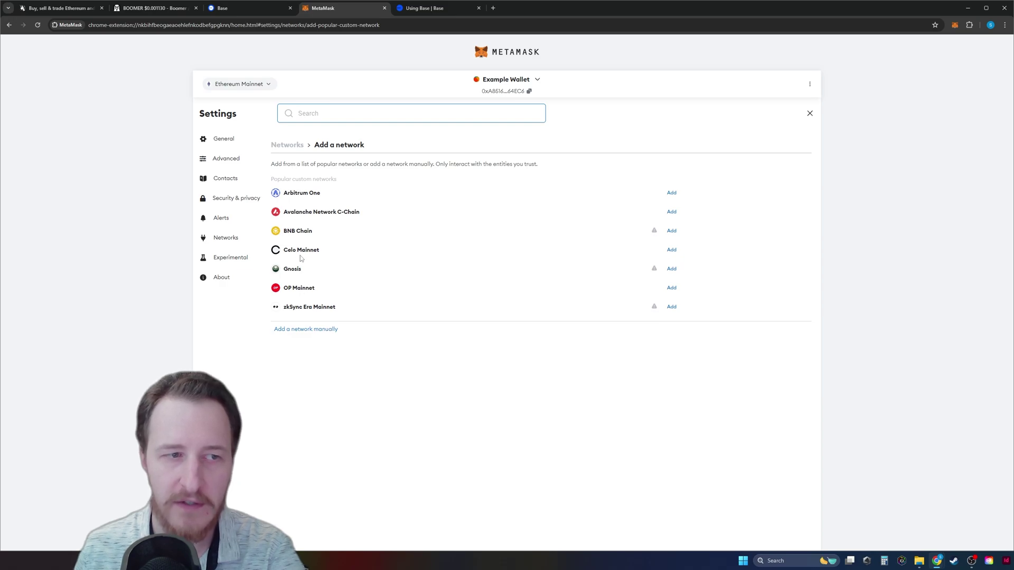
pyautogui.click(296, 330)
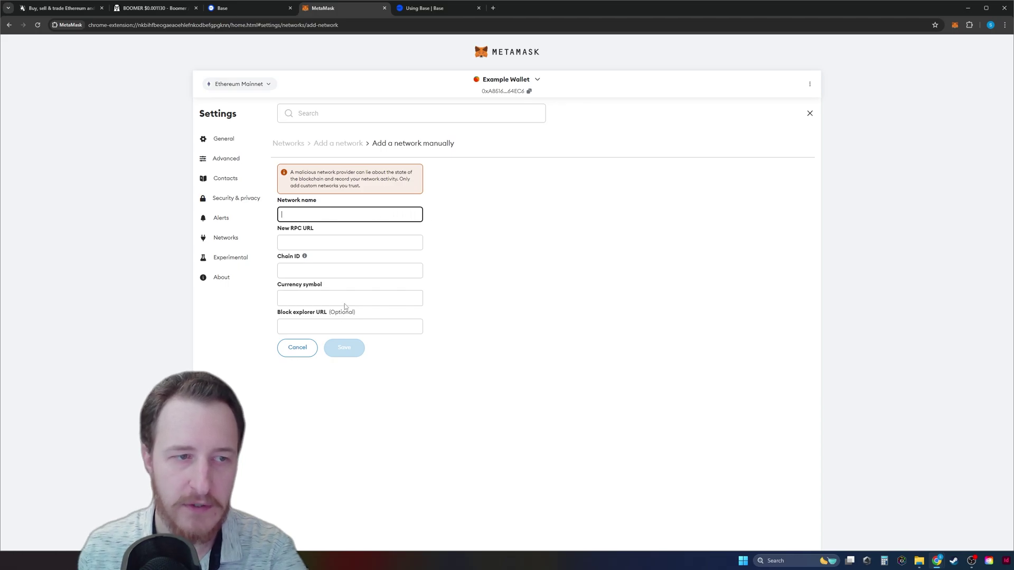
# Step: Examine the Base Mainnet network values for MetaMask in the Base documentation
pyautogui.click(437, 10)
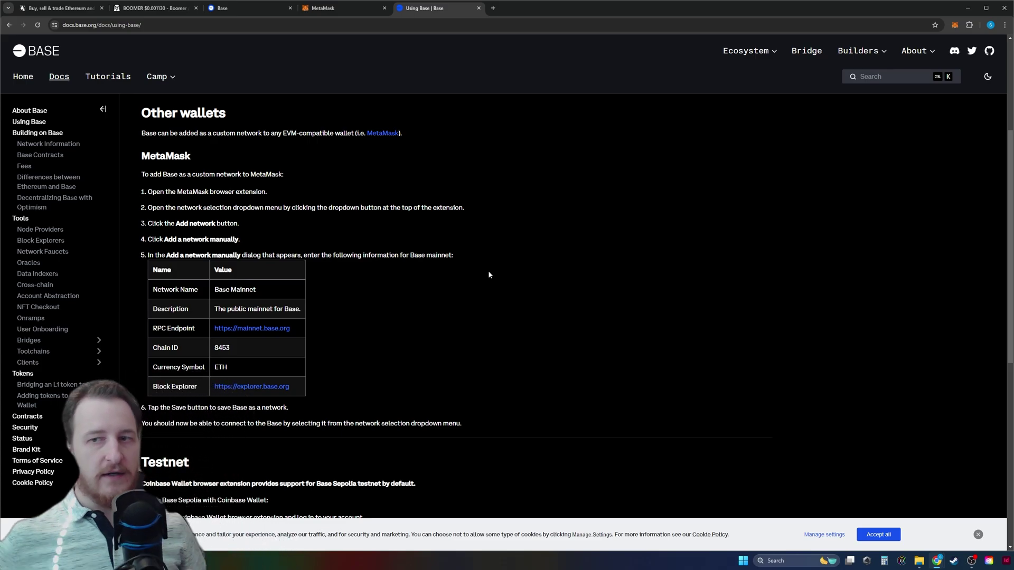
pyautogui.scroll(1, 487, 272)
pyautogui.scroll(-1, 457, 290)
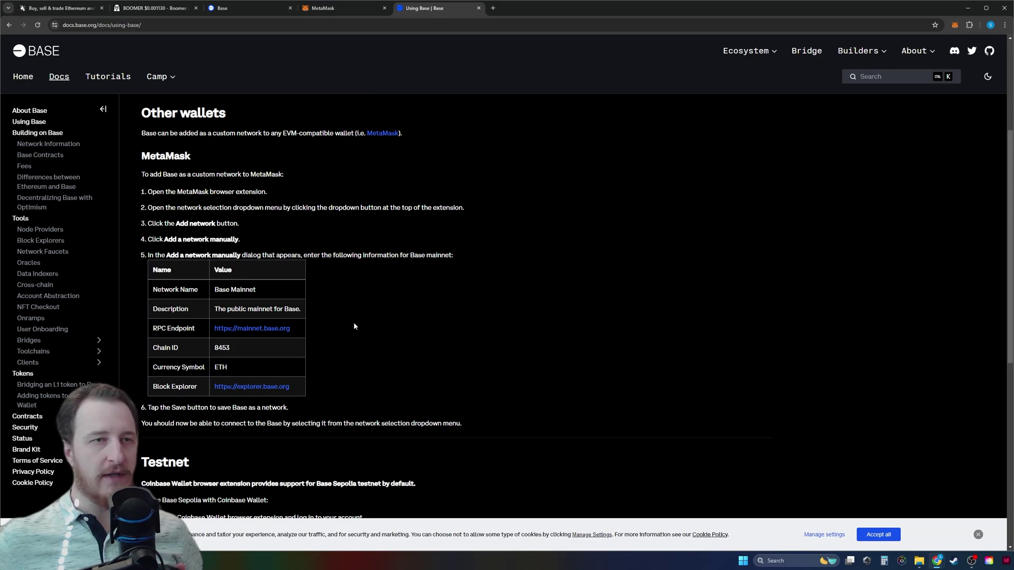
# Step: Return to MetaMask and close the network settings without adding a network
pyautogui.click(333, 8)
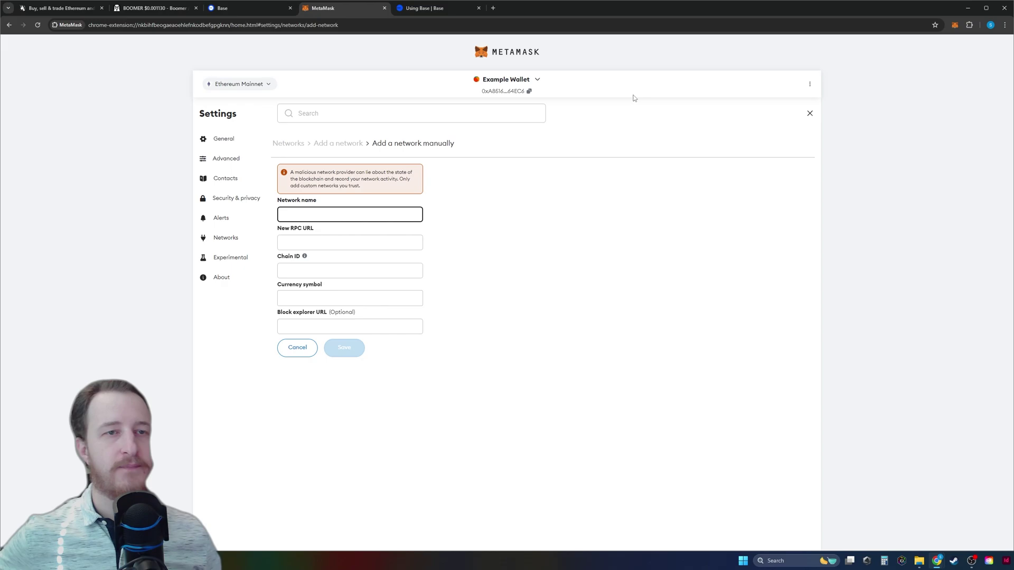
pyautogui.click(810, 113)
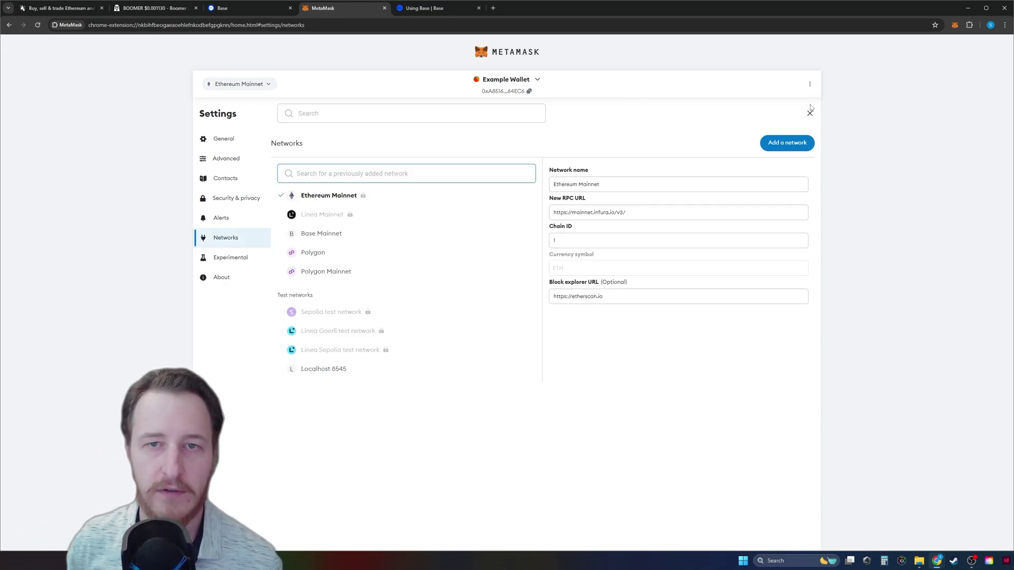
pyautogui.click(810, 113)
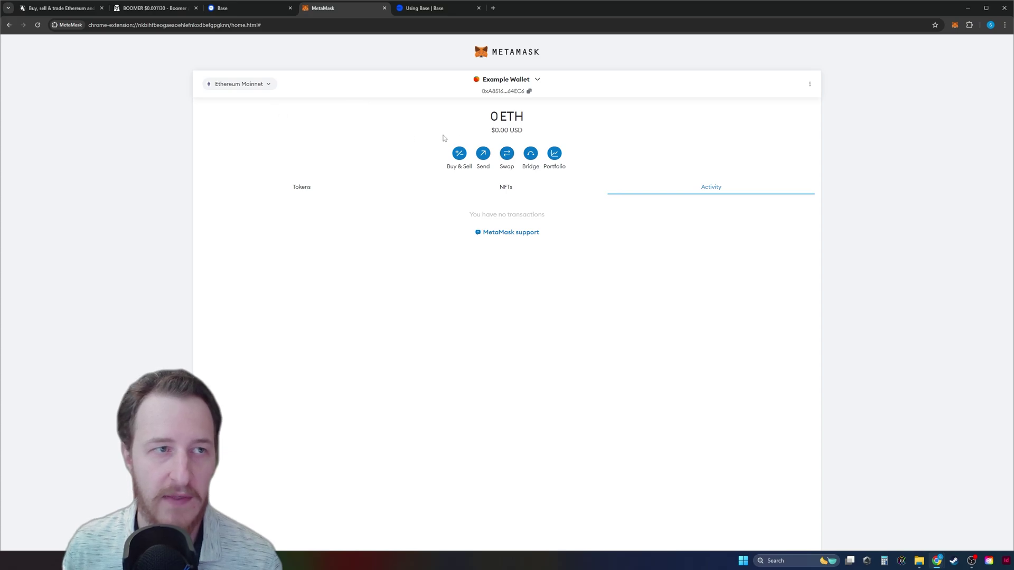
# Step: Review the Base Bridge deposit page for moving ETH from Ethereum to Base alongside the MetaMask wallet
pyautogui.click(240, 10)
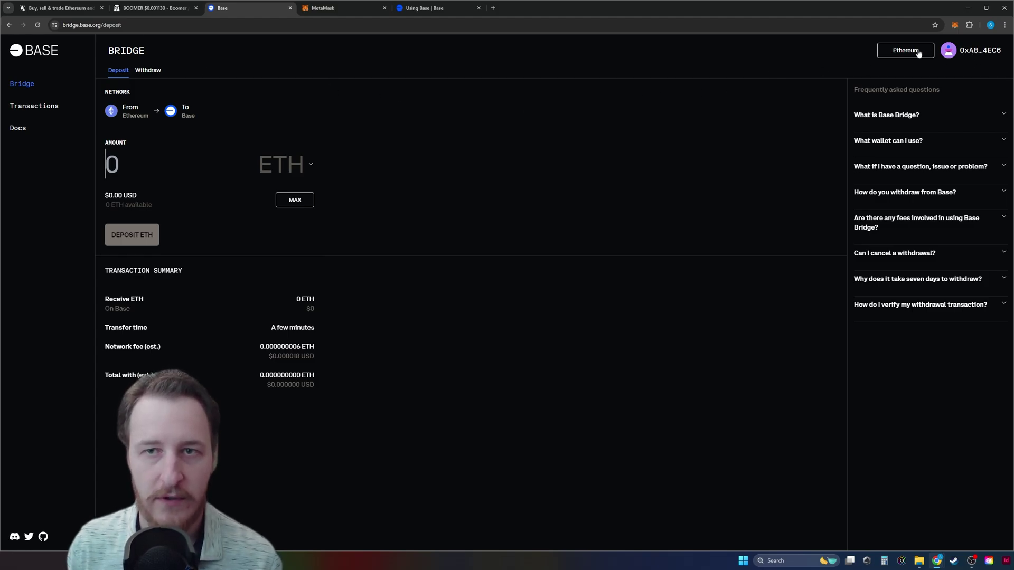
pyautogui.click(339, 9)
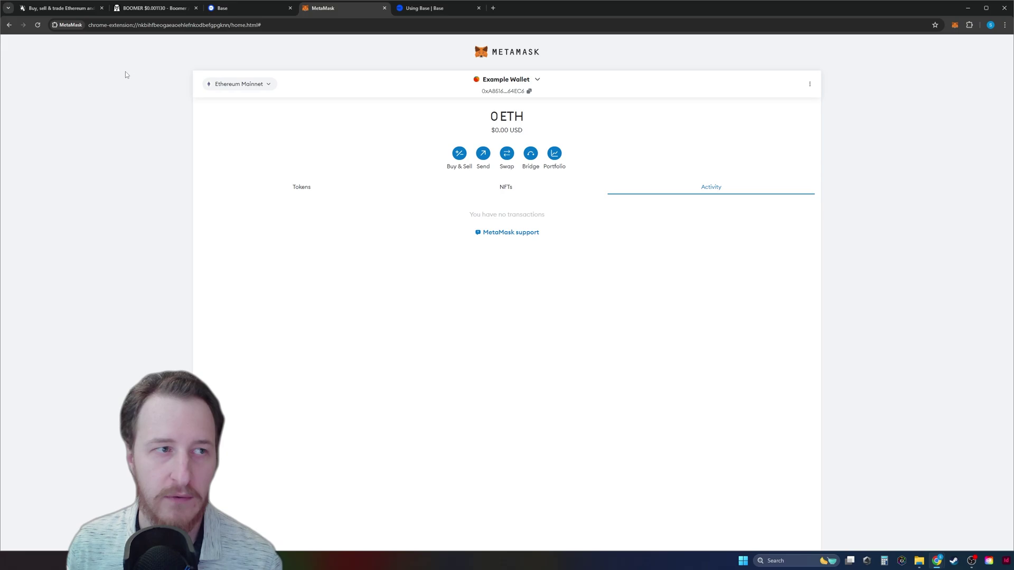
pyautogui.click(242, 10)
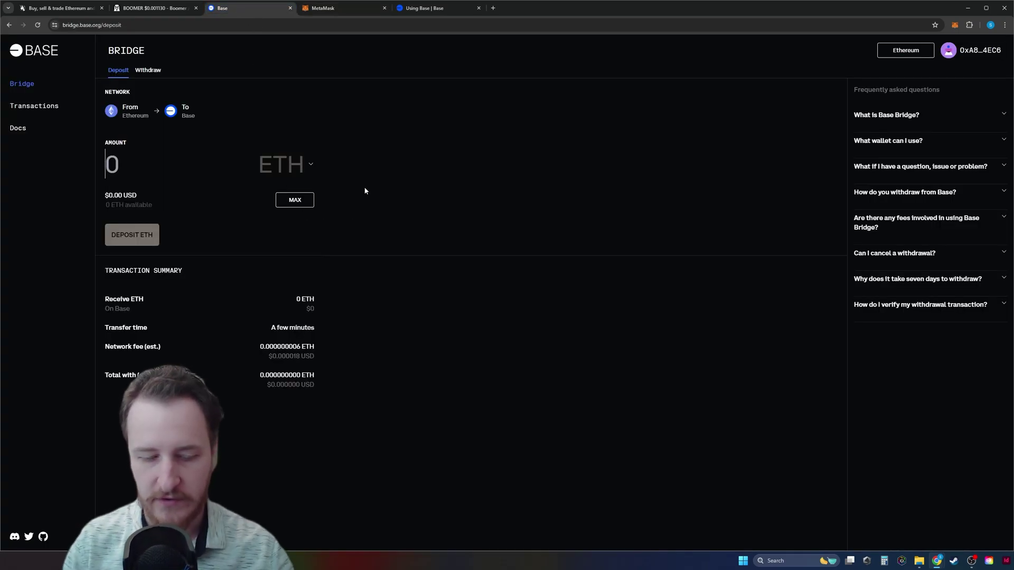
# Step: Set the Base Bridge deposit amount to .1 ETH, and open the bridge's transactions page
pyautogui.write('.1')
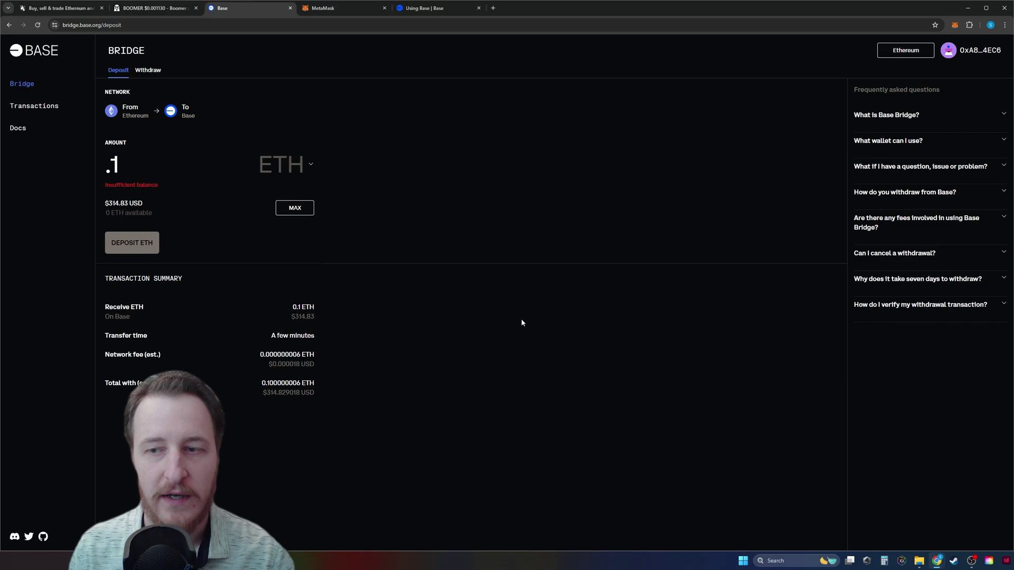
pyautogui.click(33, 106)
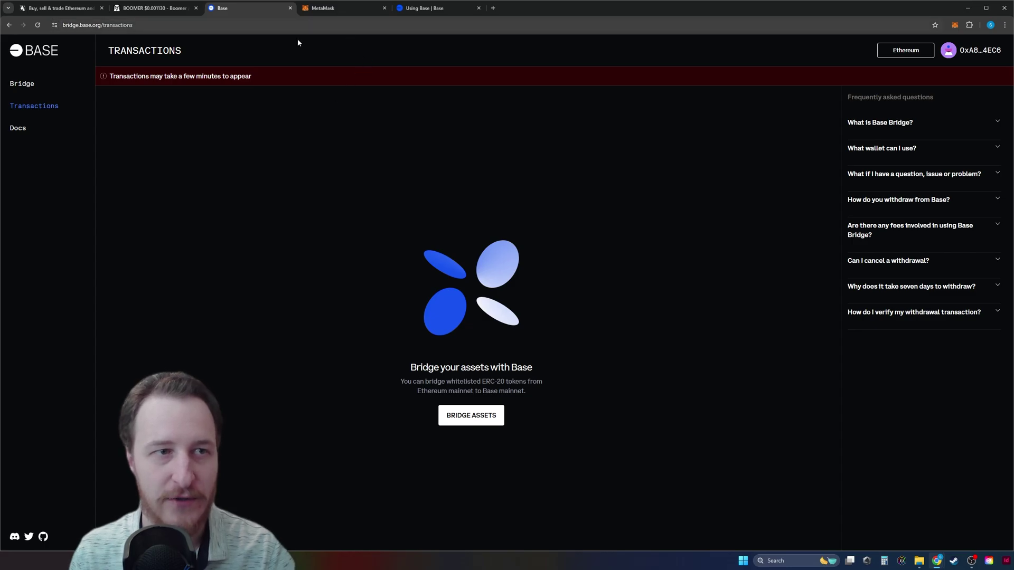
# Step: Switch the MetaMask wallet from Ethereum Mainnet to Base Mainnet and check its ETH balance
pyautogui.click(325, 9)
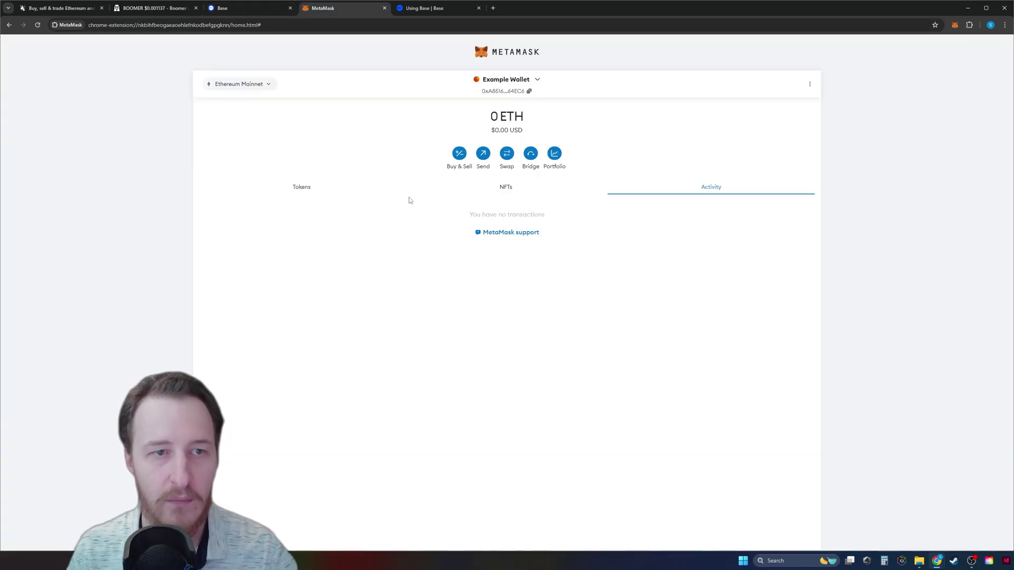
pyautogui.click(255, 84)
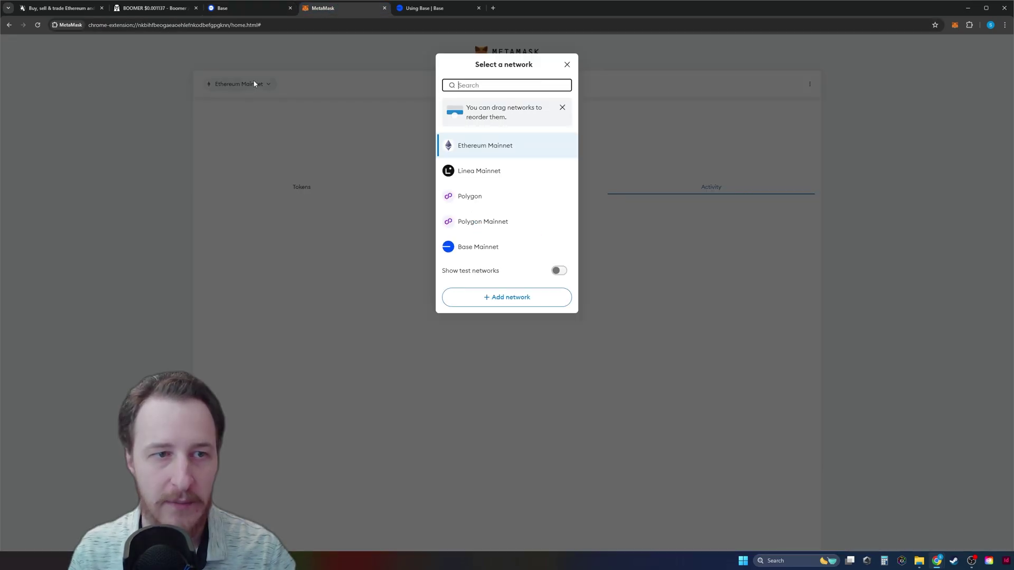
pyautogui.click(467, 248)
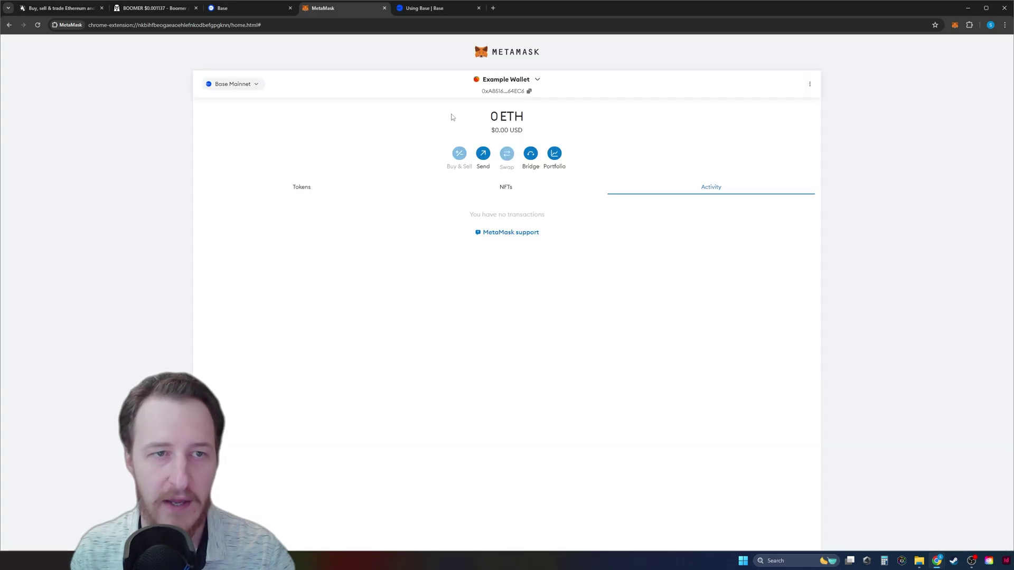
pyautogui.moveTo(453, 118); pyautogui.dragTo(596, 126)
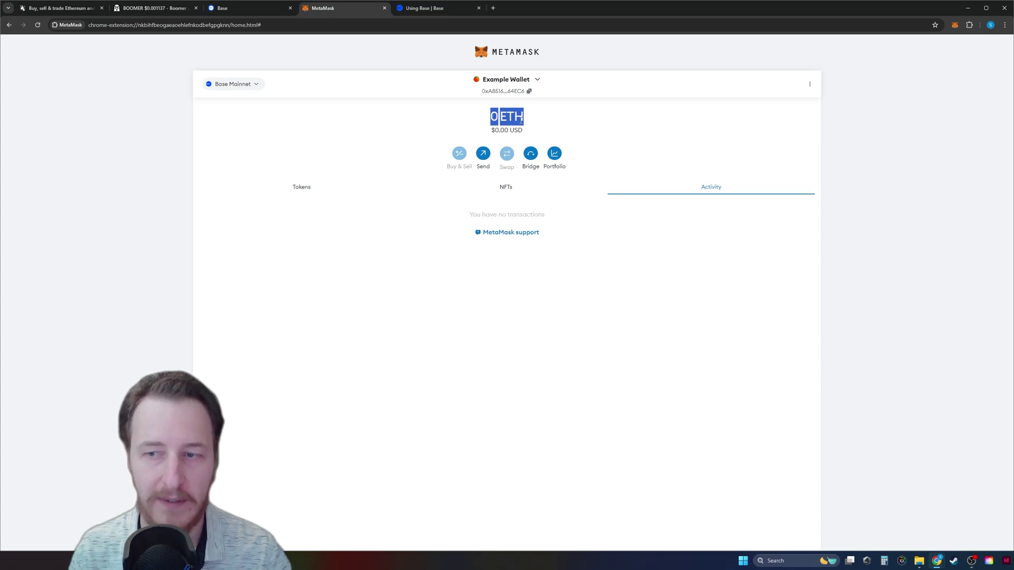
pyautogui.click(474, 121)
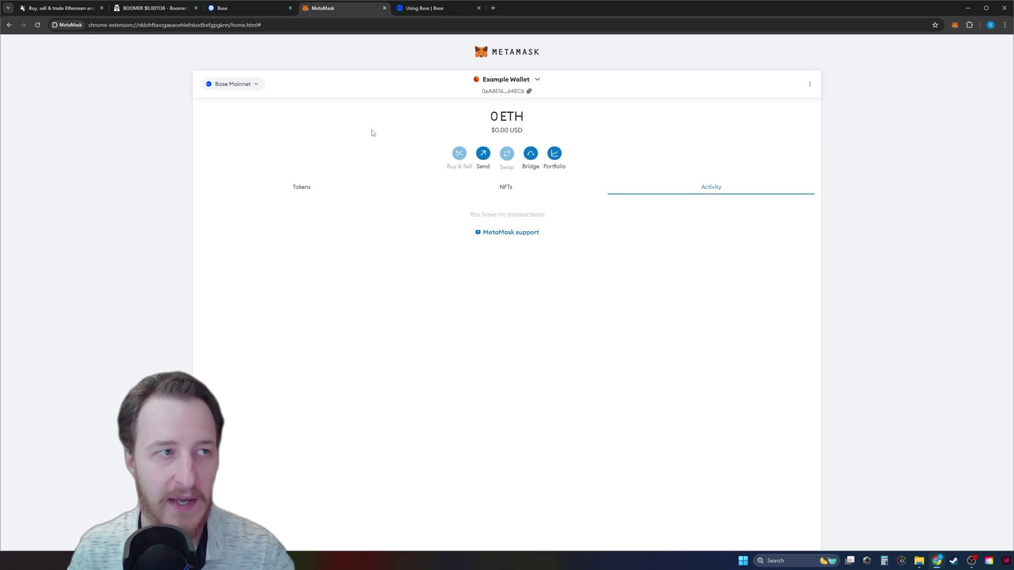
# Step: Compare the network selected on Uniswap's swap page with the one in MetaMask, ending on Uniswap
pyautogui.click(59, 10)
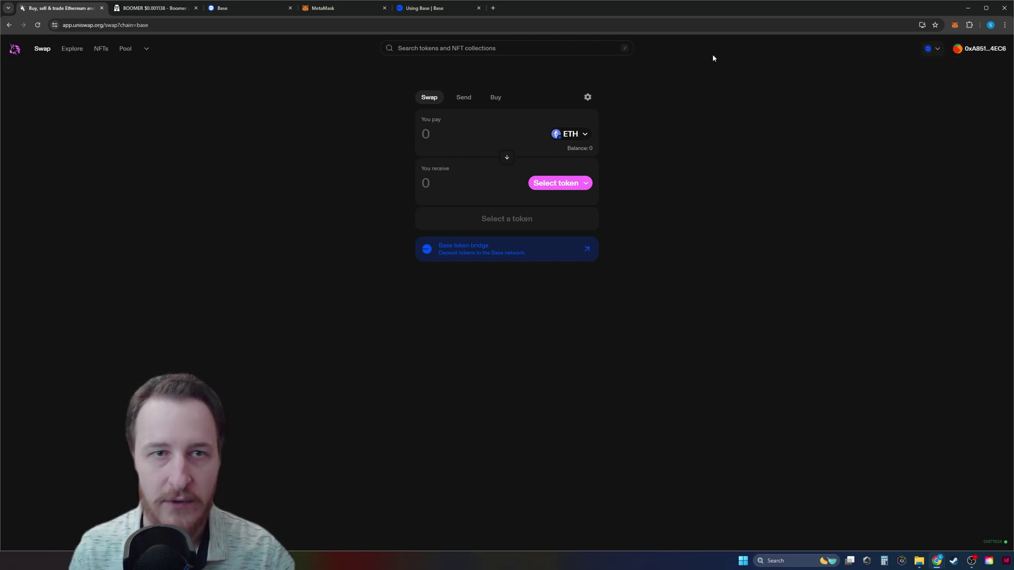
pyautogui.click(331, 8)
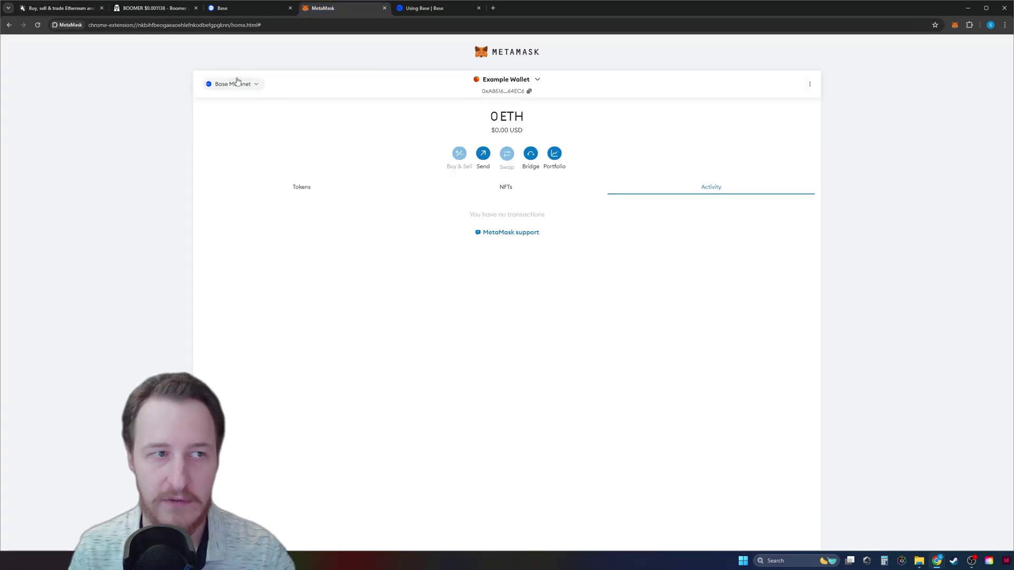
pyautogui.click(58, 8)
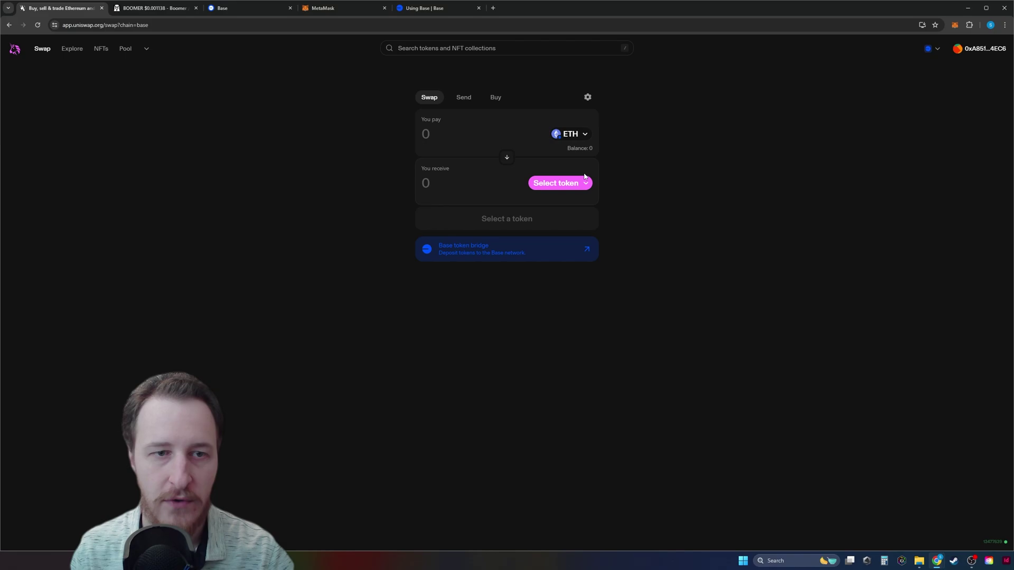
# Step: Begin choosing the token to receive in Uniswap, and copy Boomer's contract address from DEX Screener
pyautogui.click(569, 184)
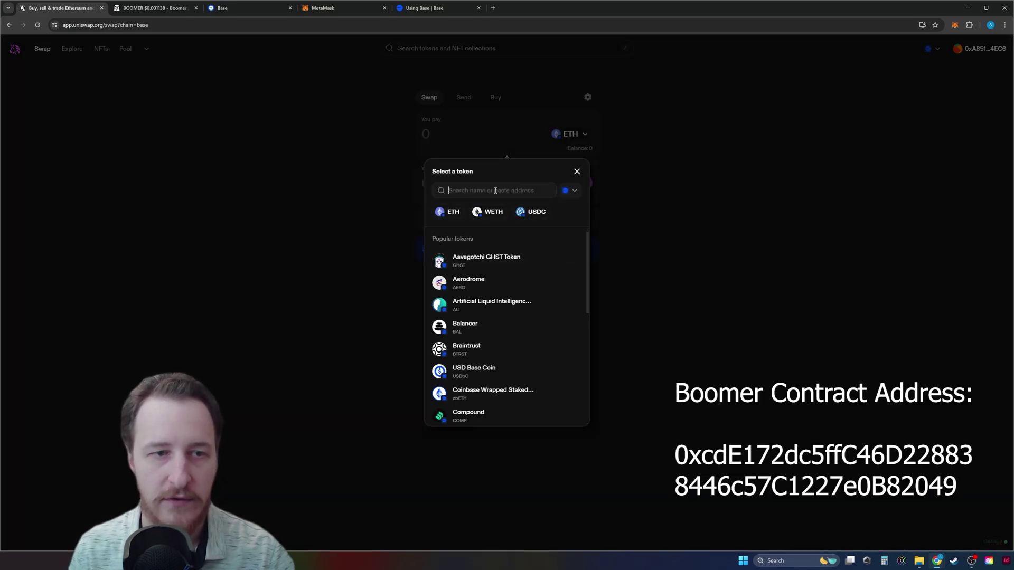
pyautogui.click(150, 9)
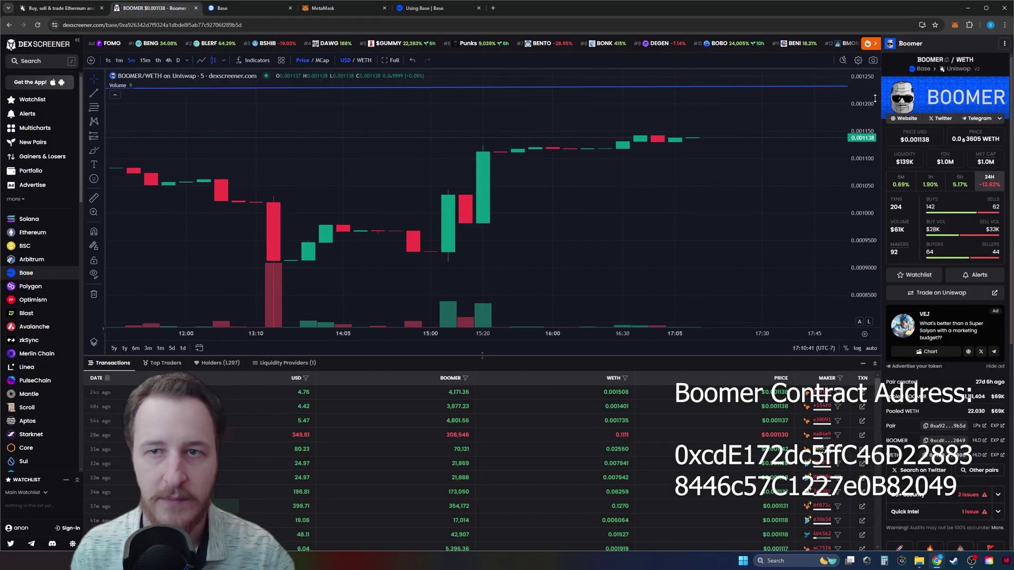
pyautogui.click(947, 62)
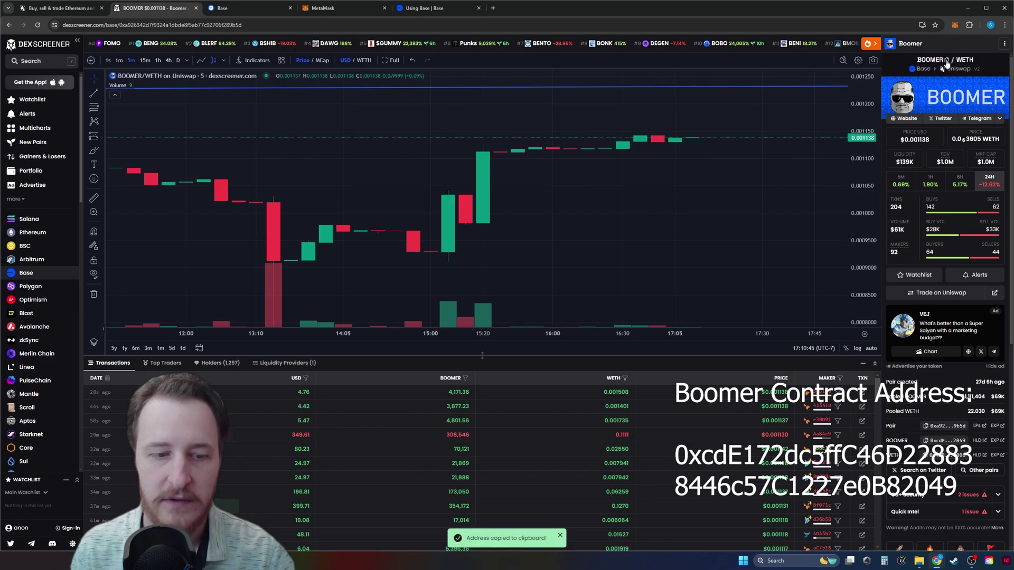
# Step: In Uniswap, select BOOMER as the token to receive using the copied contract address, and set the amount to pay to .1 ETH
pyautogui.click(58, 8)
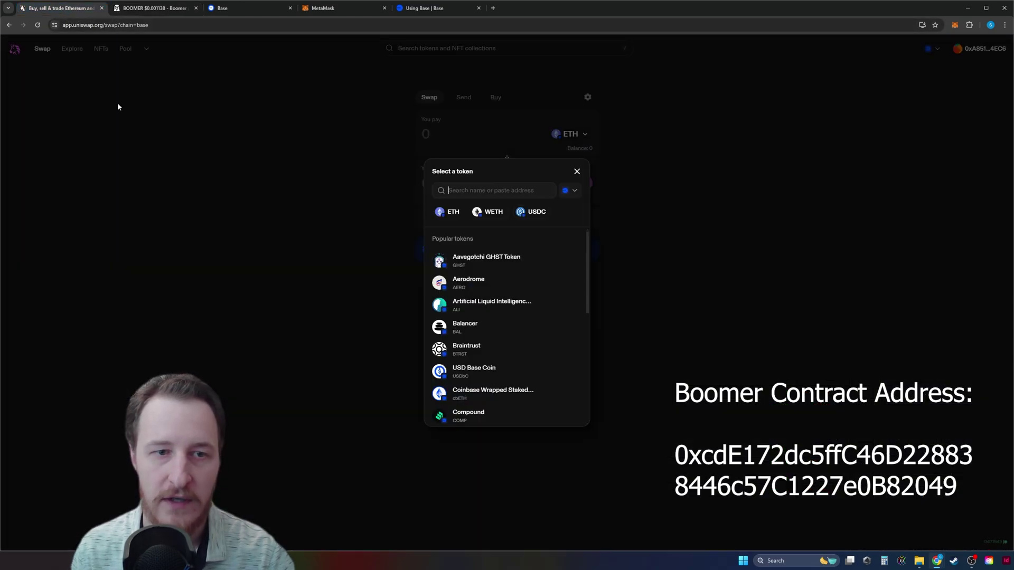
pyautogui.click(470, 192)
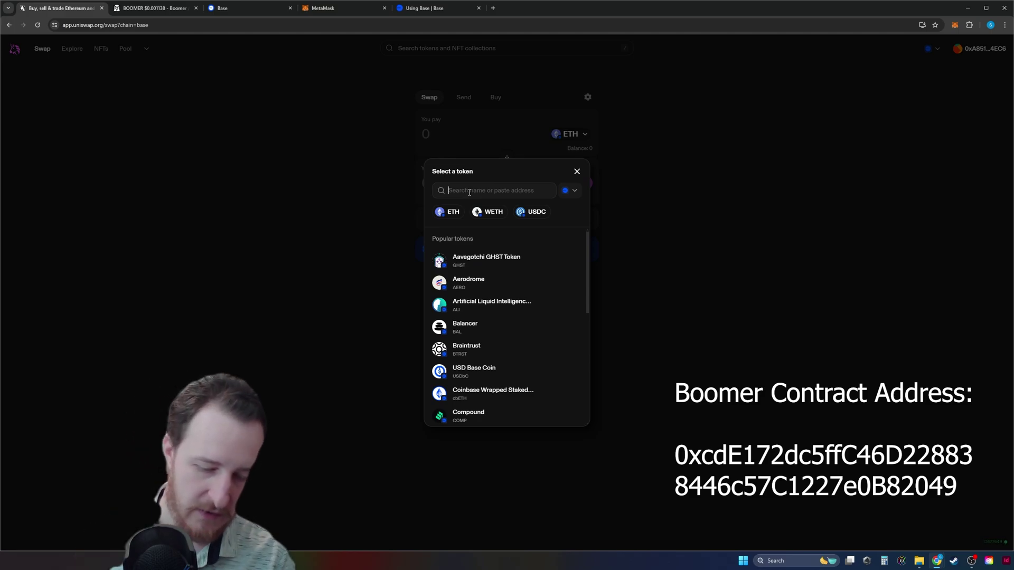
pyautogui.hotkey('ctrl', 'v')
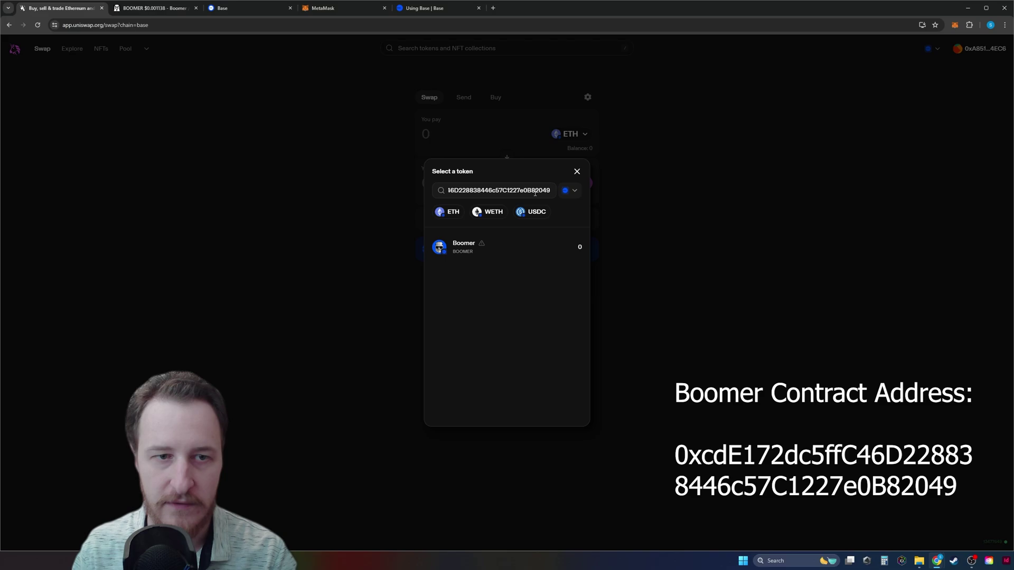
pyautogui.click(497, 251)
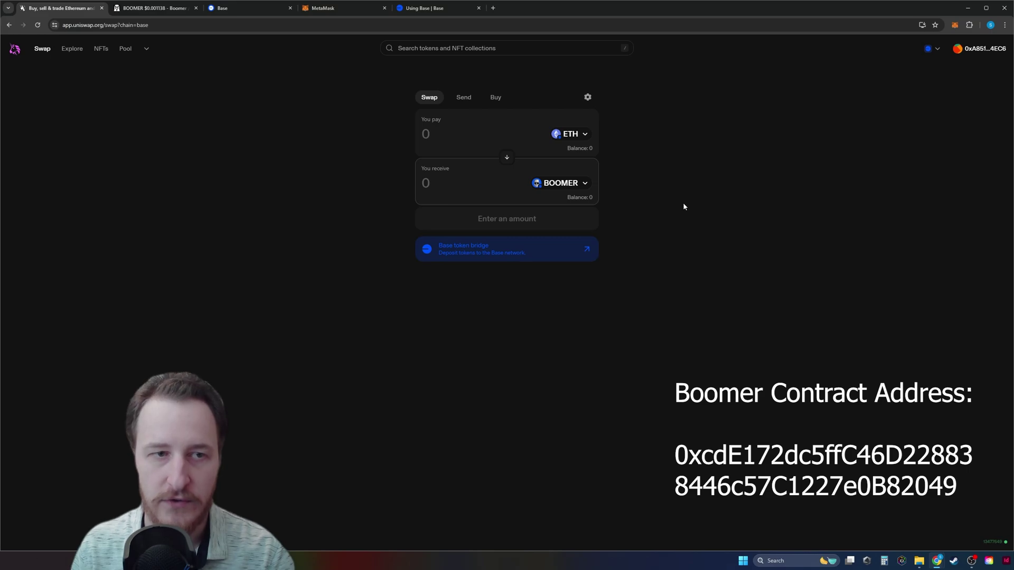
pyautogui.click(462, 133)
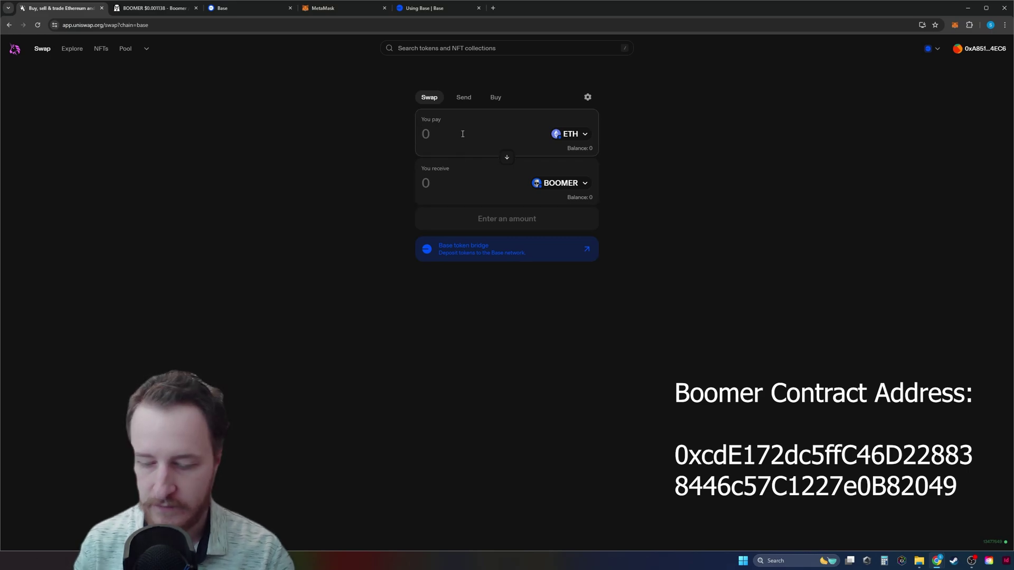
pyautogui.write('.1')
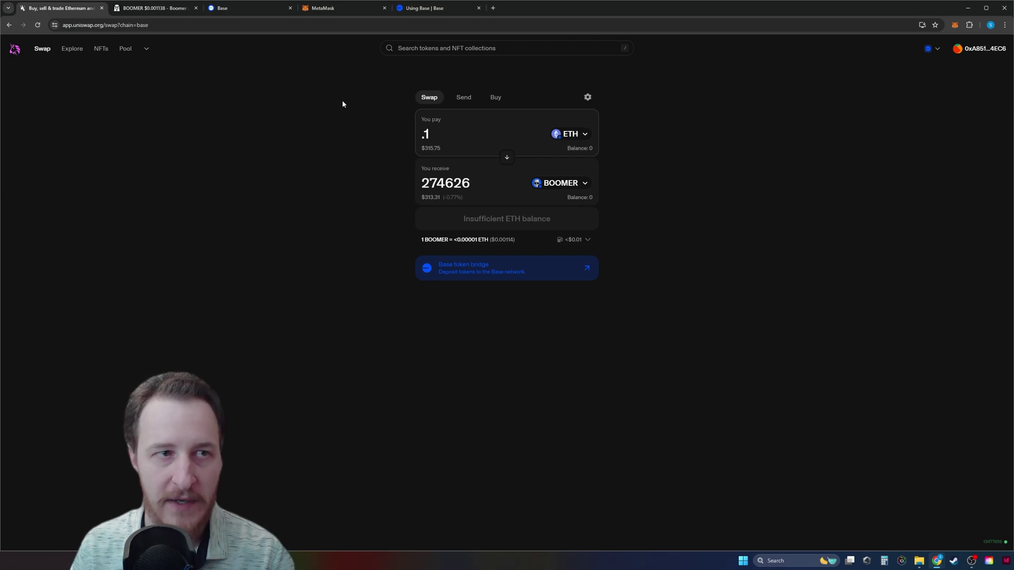
# Step: In MetaMask's token list, try to import Boomer as a custom token using its contract address, and close the import form
pyautogui.click(331, 9)
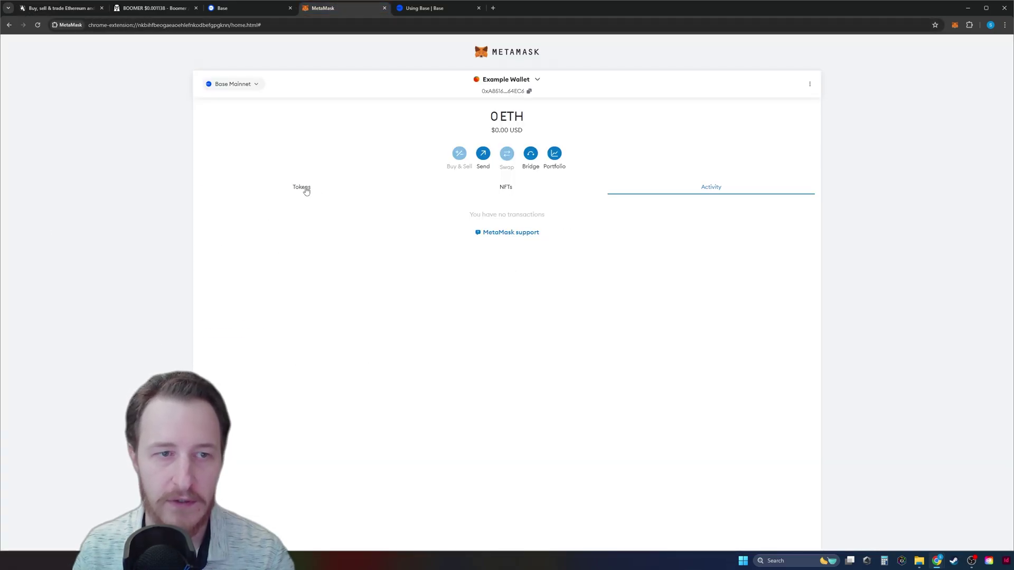
pyautogui.click(306, 191)
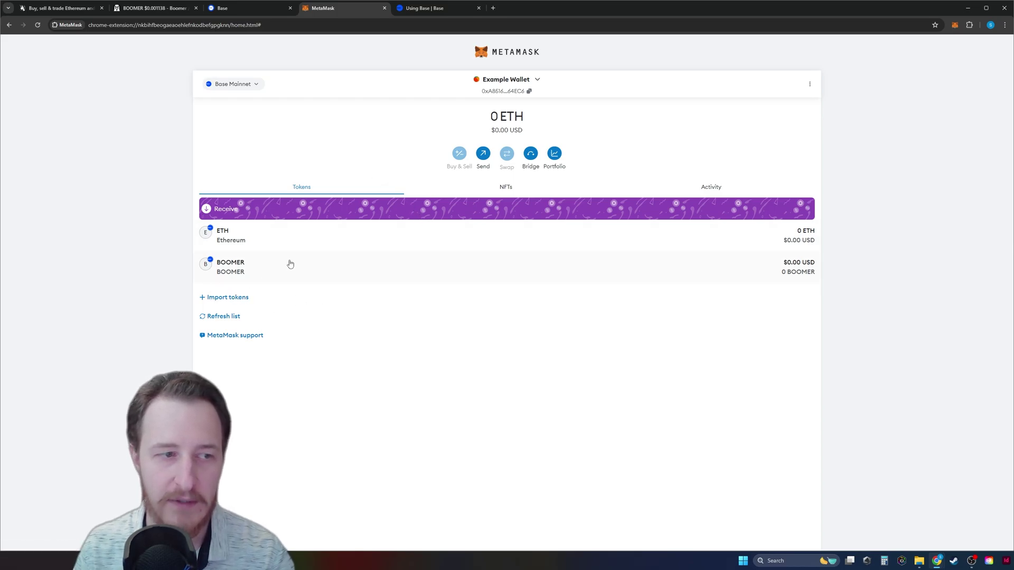
pyautogui.click(236, 299)
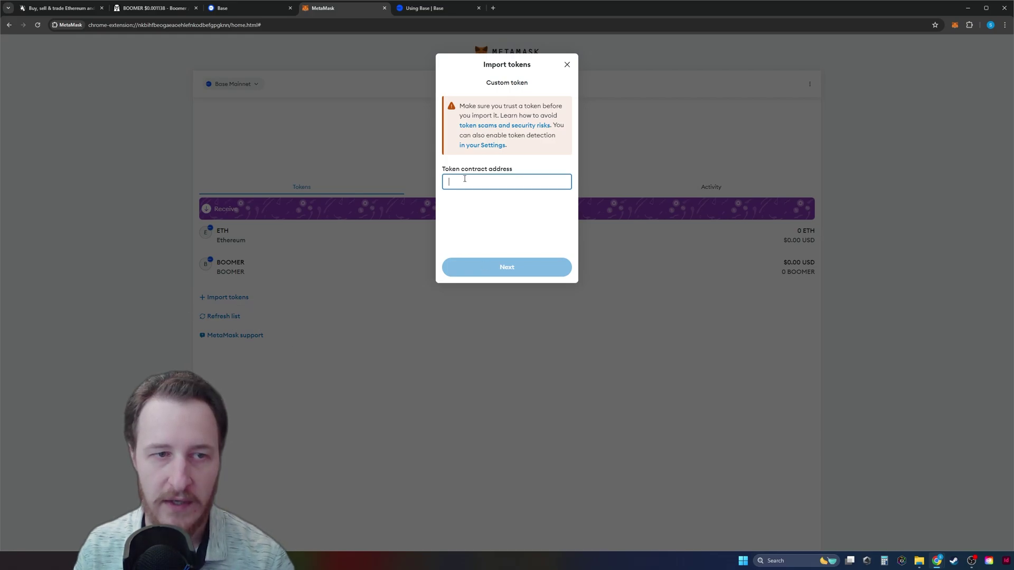
pyautogui.hotkey('ctrl', 'v')
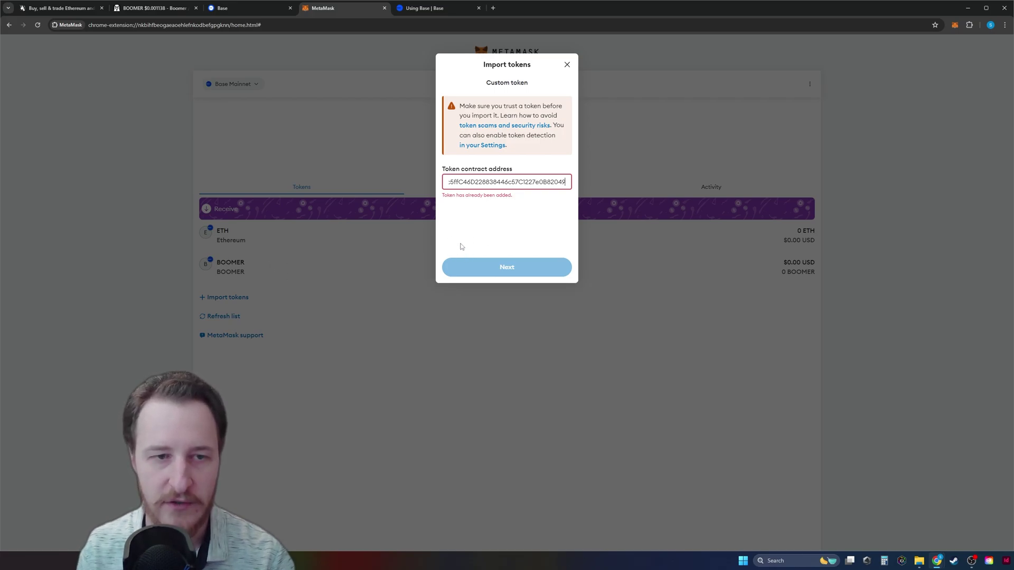
pyautogui.click(499, 268)
pyautogui.click(567, 65)
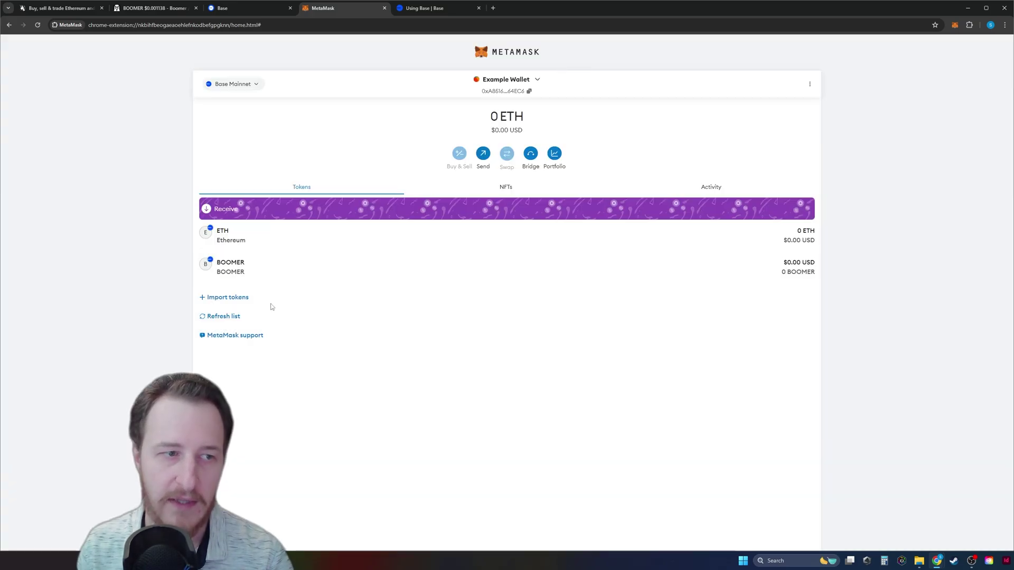